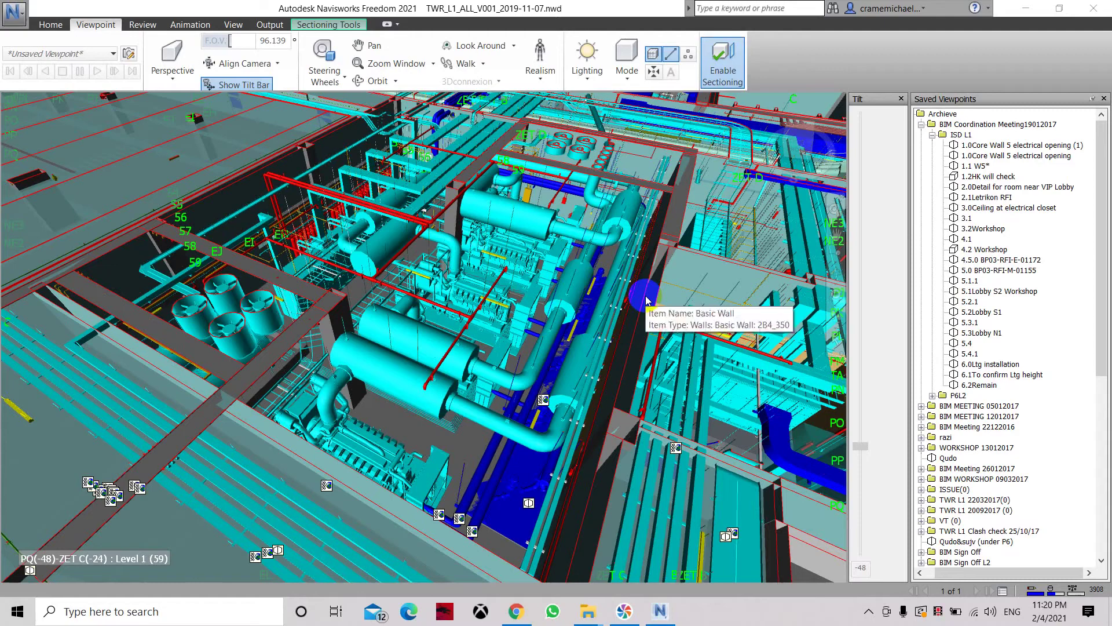
Zoom out and pan/tilt to frame the generator plant room, then enable sectioning
{"action": "scroll", "coordinate": [609, 289], "scroll_direction": "down", "scroll_amount": 2}
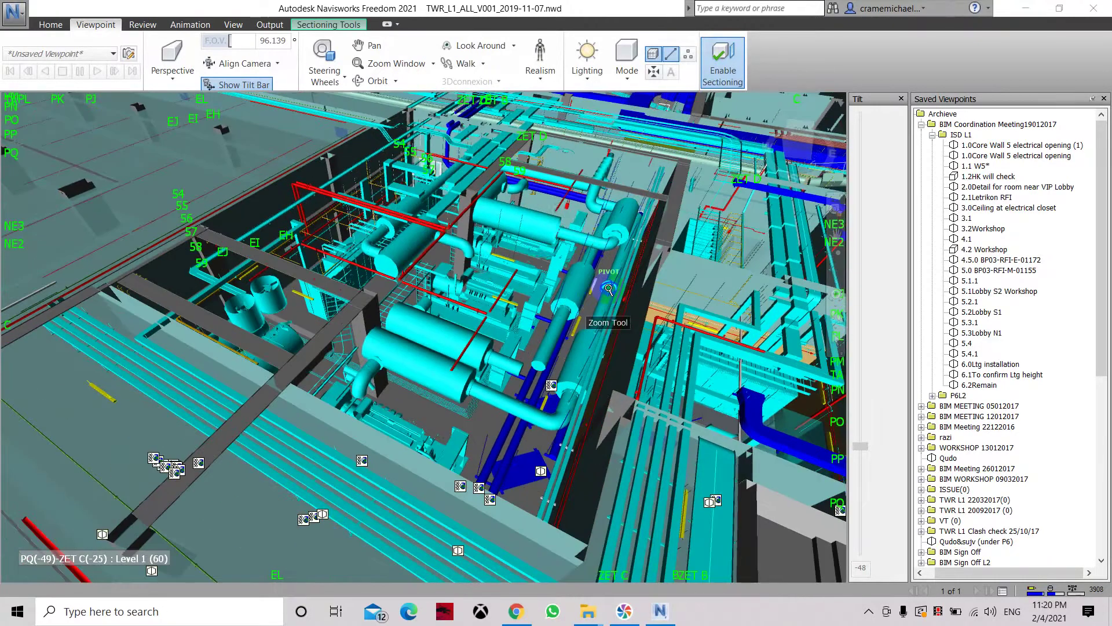
{"action": "middle_click_drag", "start_coordinate": [631, 360], "coordinate": [601, 330]}
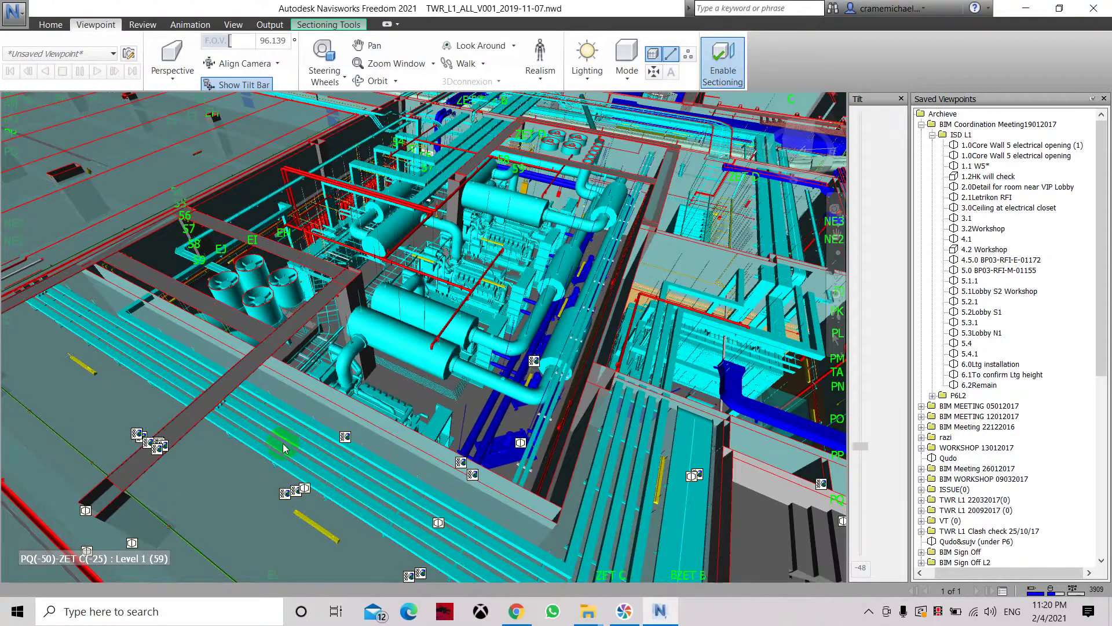
{"action": "scroll", "coordinate": [490, 370], "scroll_direction": "down", "scroll_amount": 2}
{"action": "left_click_drag", "start_coordinate": [801, 139], "coordinate": [773, 145]}
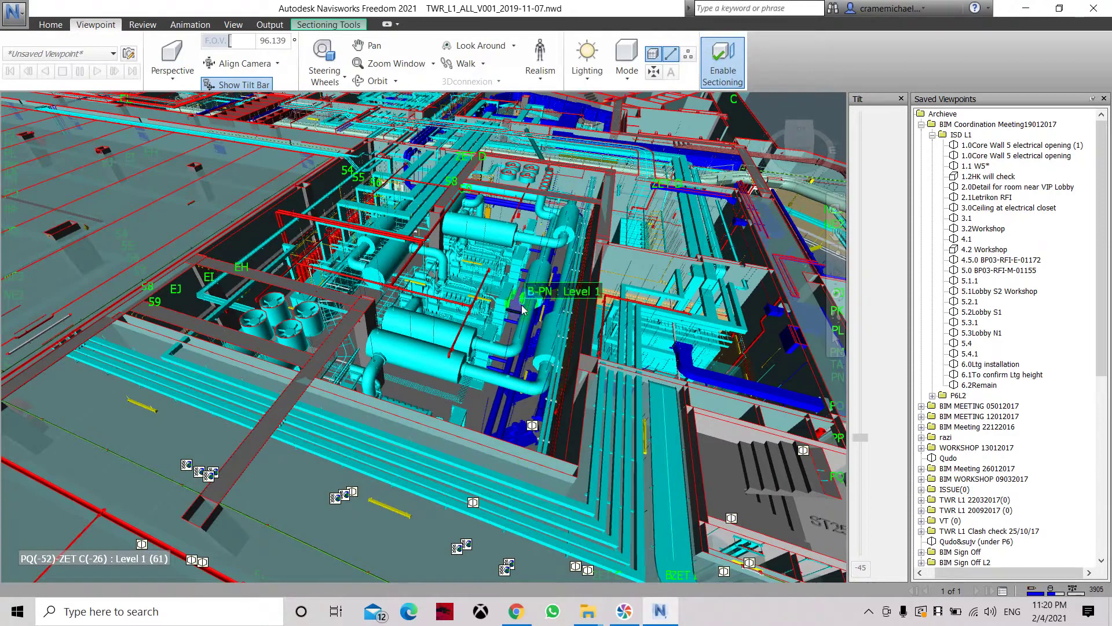
{"action": "left_click", "coordinate": [720, 70]}
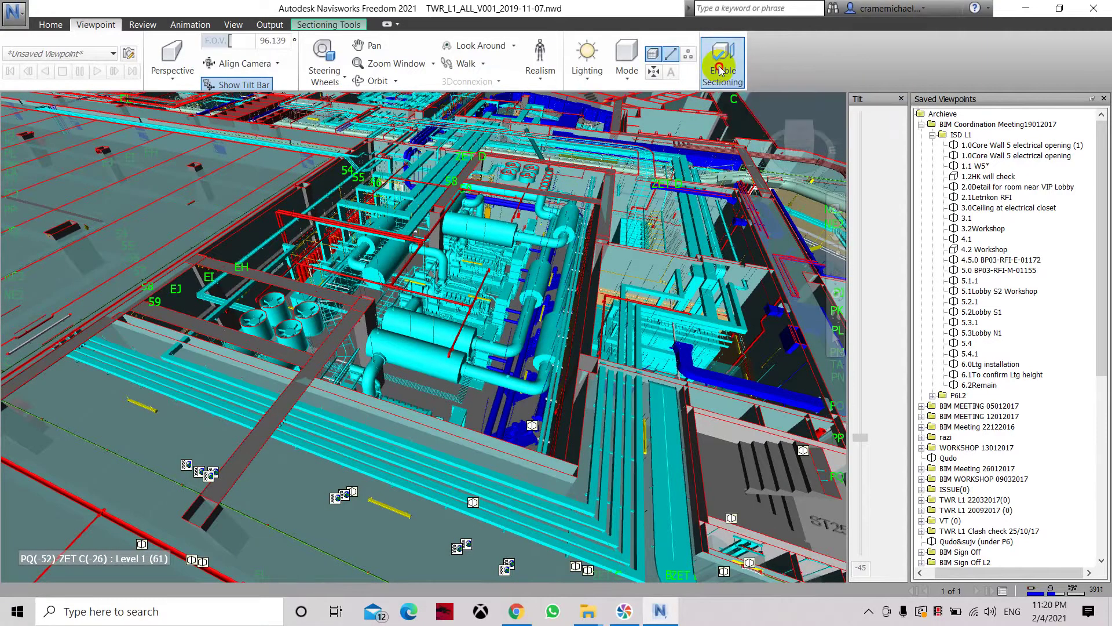
Toggle Enable Sectioning off and on again, then drop down the Current Plane list
{"action": "left_click", "coordinate": [721, 68]}
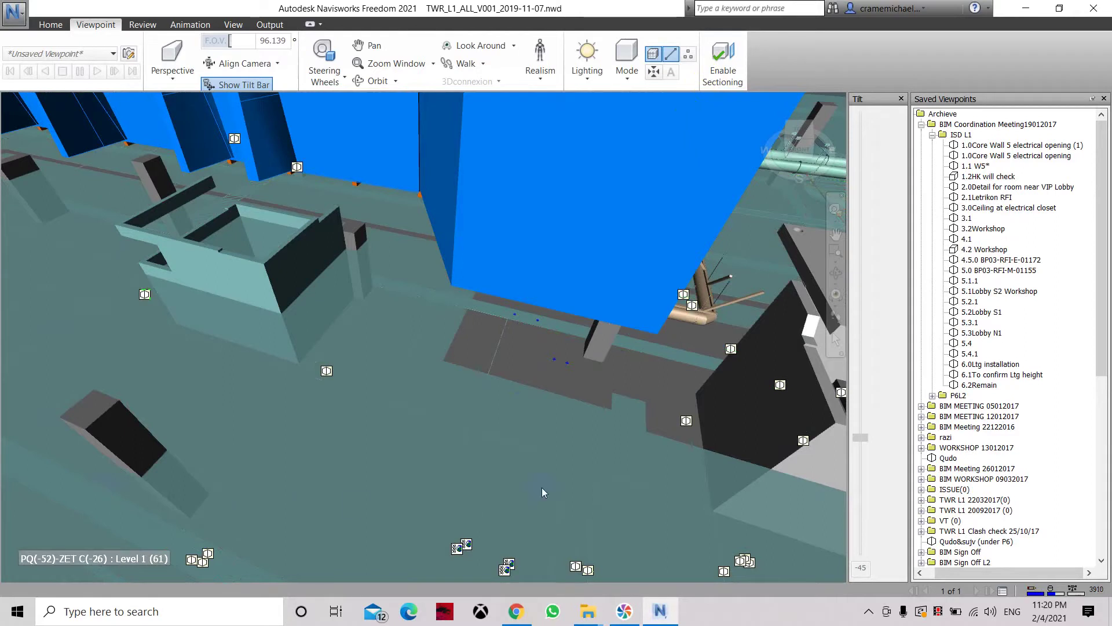
{"action": "left_click", "coordinate": [732, 69]}
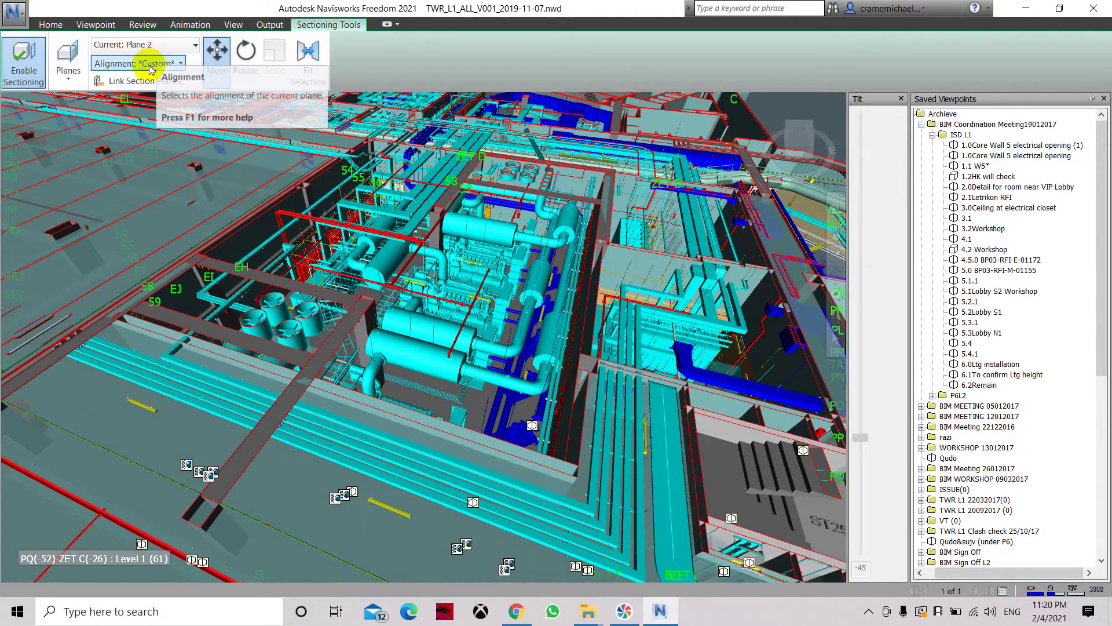
{"action": "left_click", "coordinate": [186, 46]}
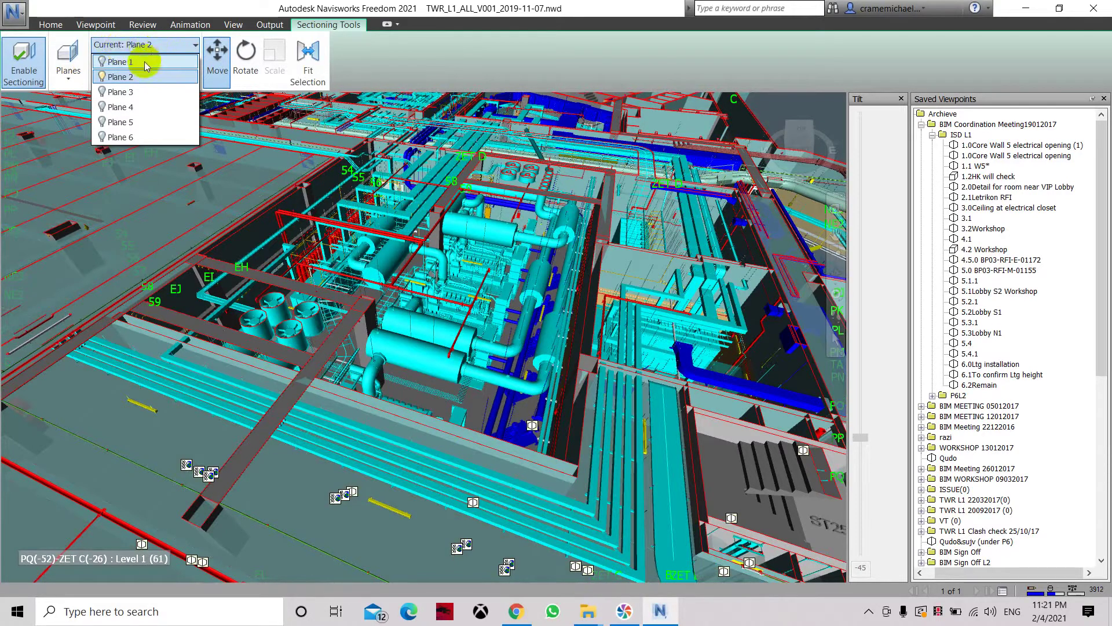
Make Plane 1 the current section plane with Top alignment
{"action": "left_click", "coordinate": [145, 62]}
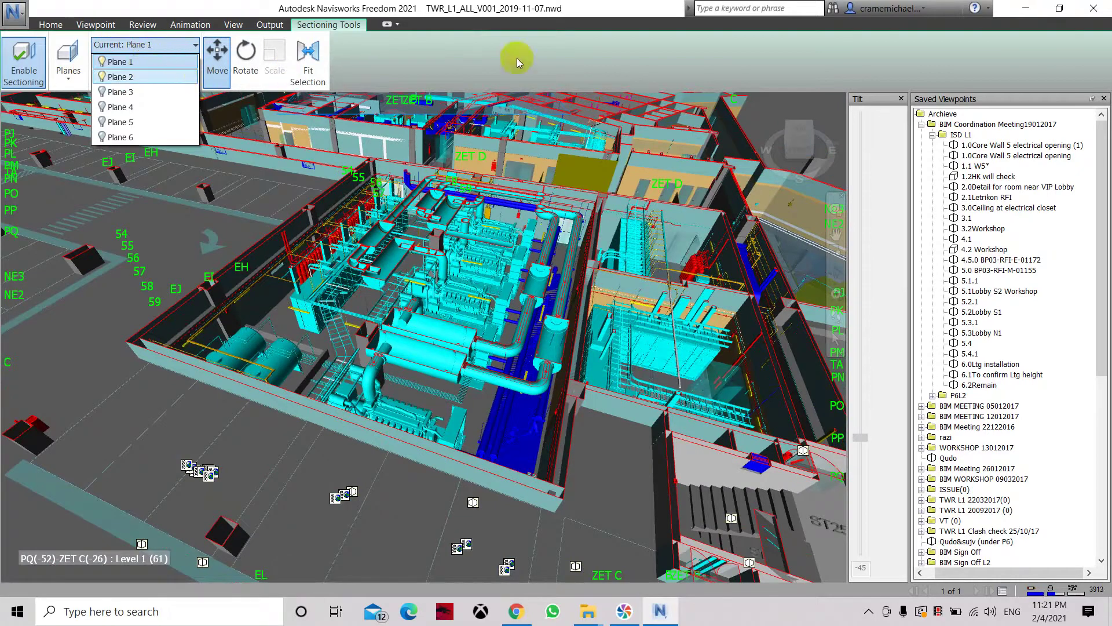
{"action": "left_click", "coordinate": [518, 62]}
{"action": "left_click", "coordinate": [148, 63]}
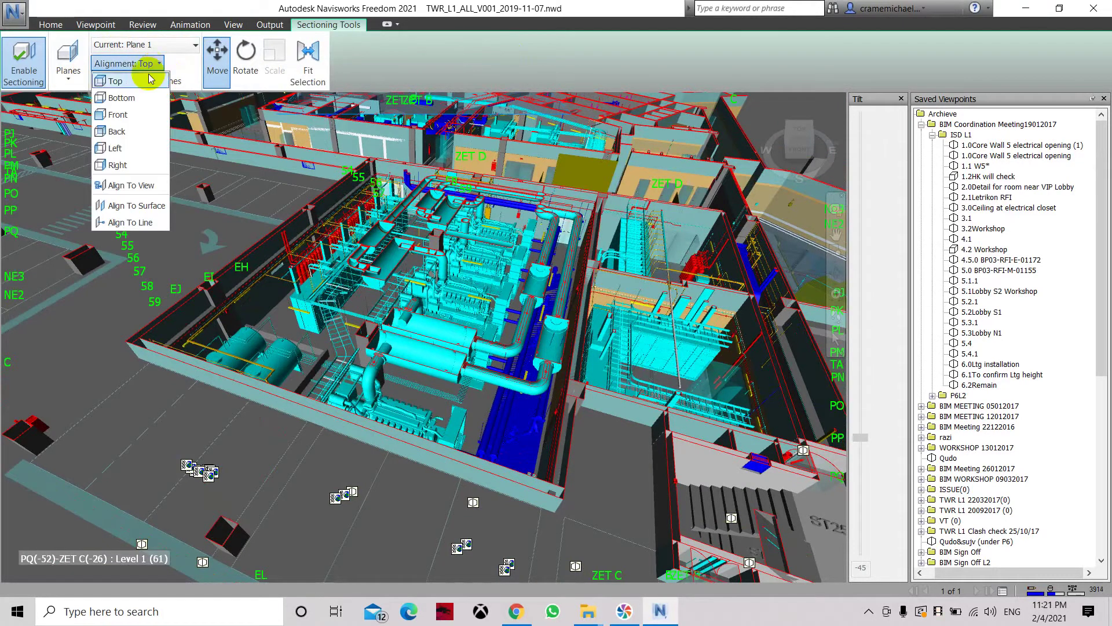
{"action": "left_click", "coordinate": [149, 79]}
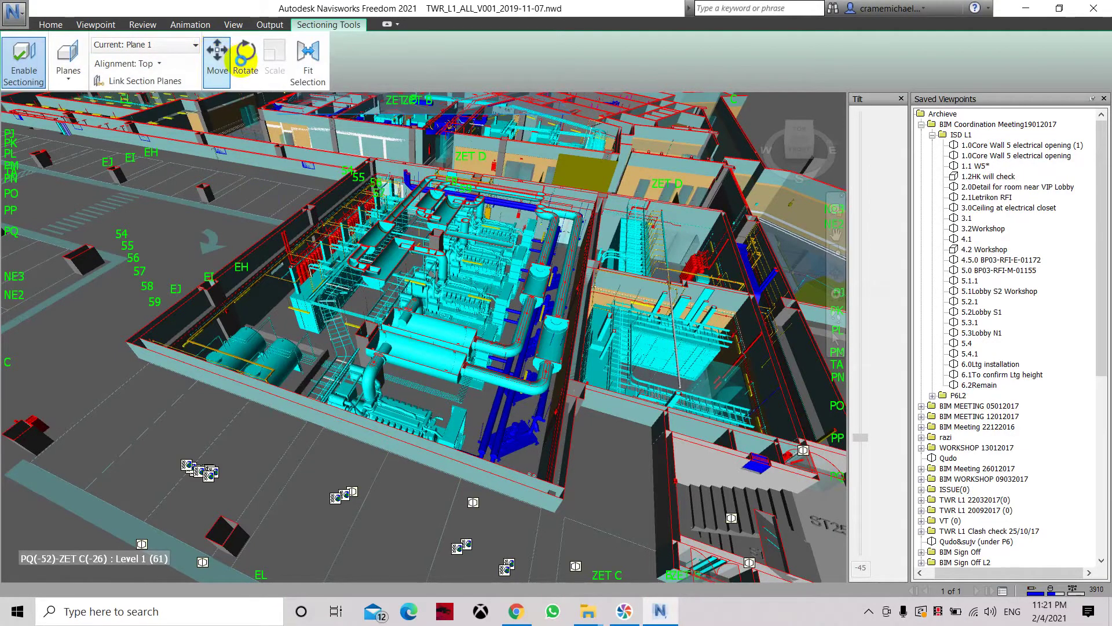
Turn on the Move gizmo and lower Plane 1's top cut to remove the roof and upper pipework
{"action": "left_click", "coordinate": [242, 57]}
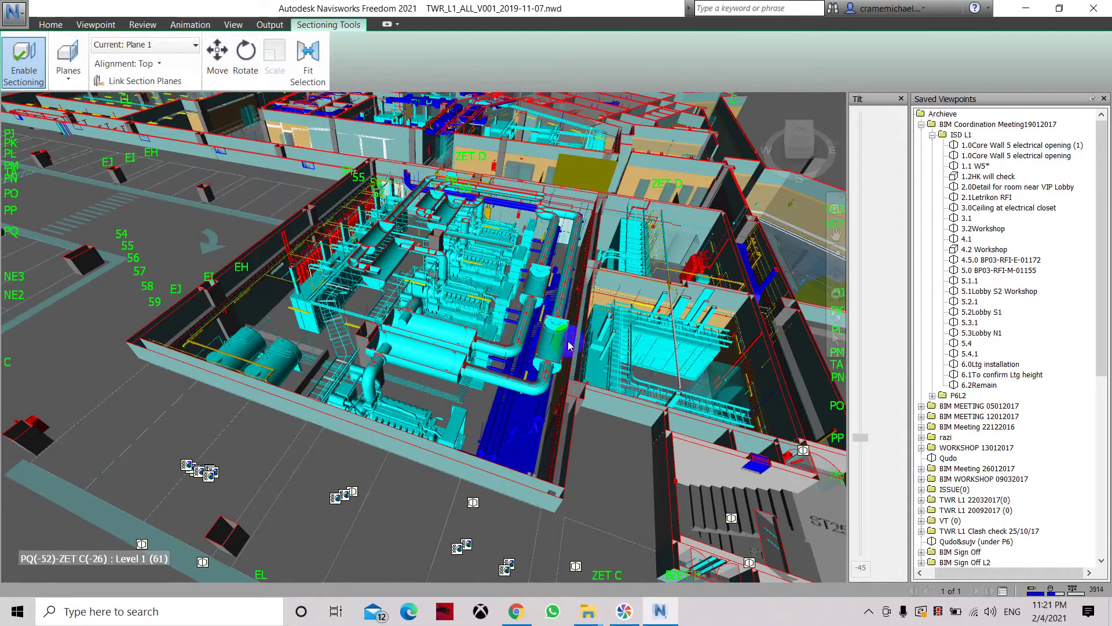
{"action": "left_click", "coordinate": [229, 66]}
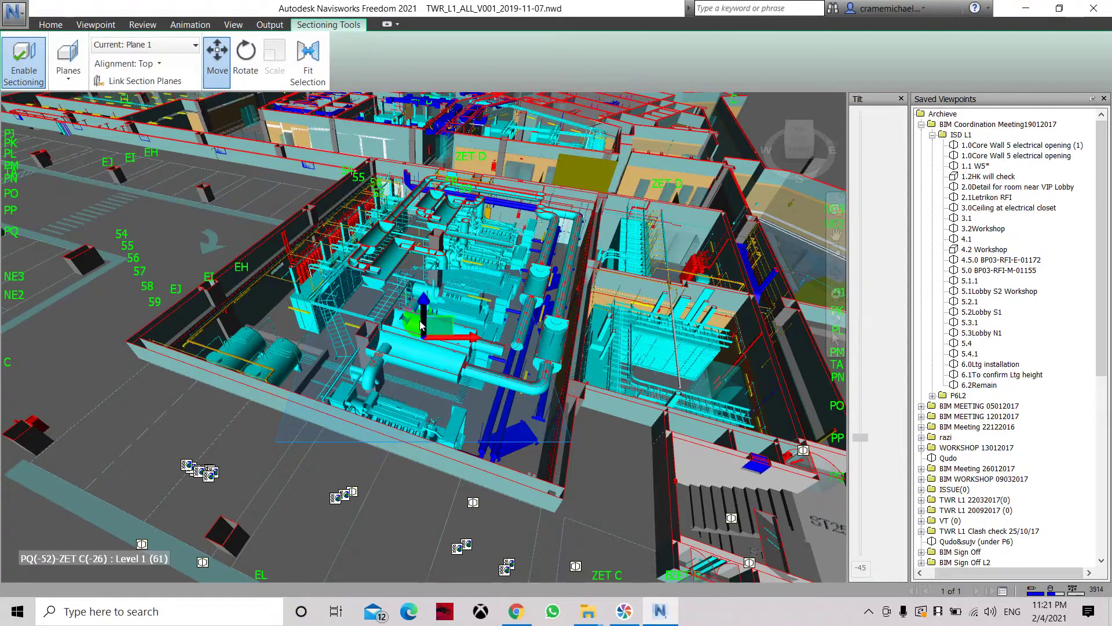
{"action": "left_click_drag", "start_coordinate": [789, 152], "coordinate": [722, 168]}
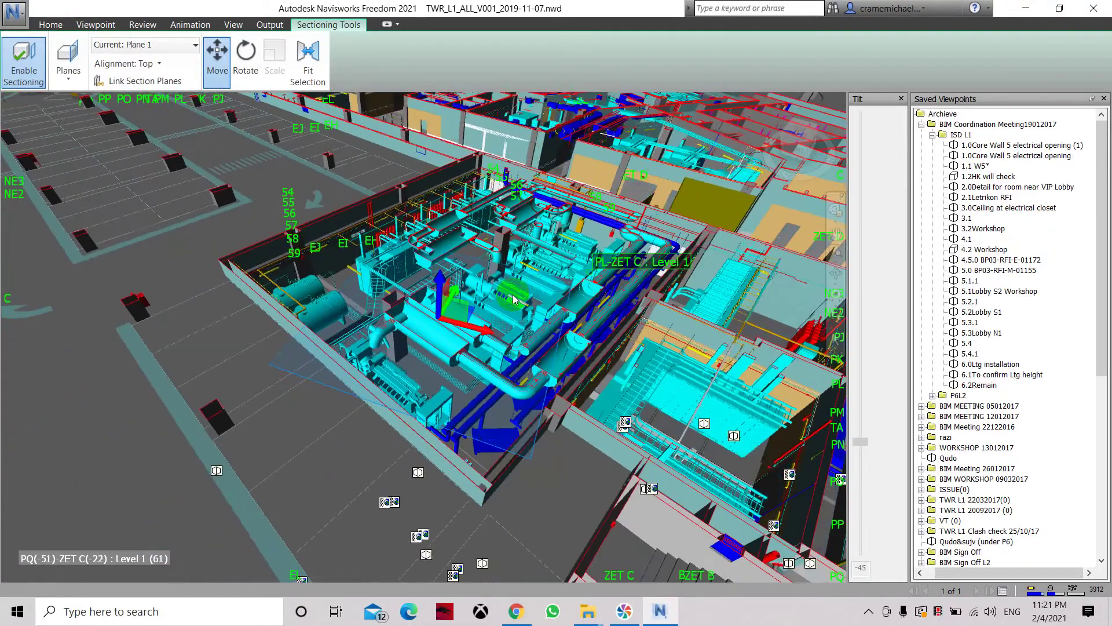
{"action": "left_click_drag", "start_coordinate": [447, 305], "coordinate": [499, 304]}
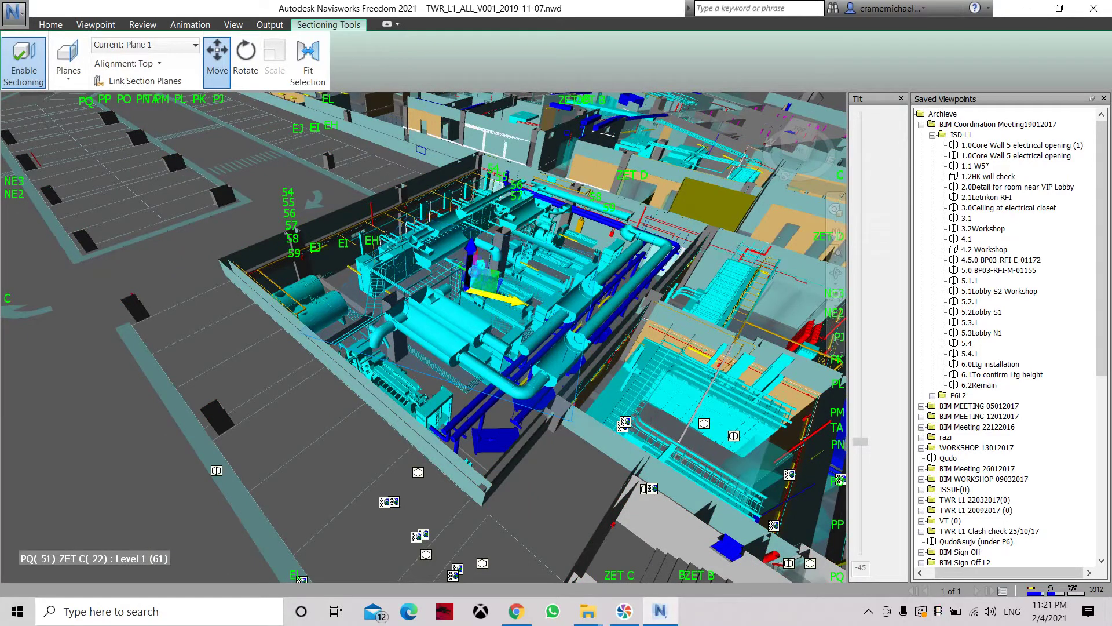
{"action": "left_click_drag", "start_coordinate": [470, 265], "coordinate": [482, 233]}
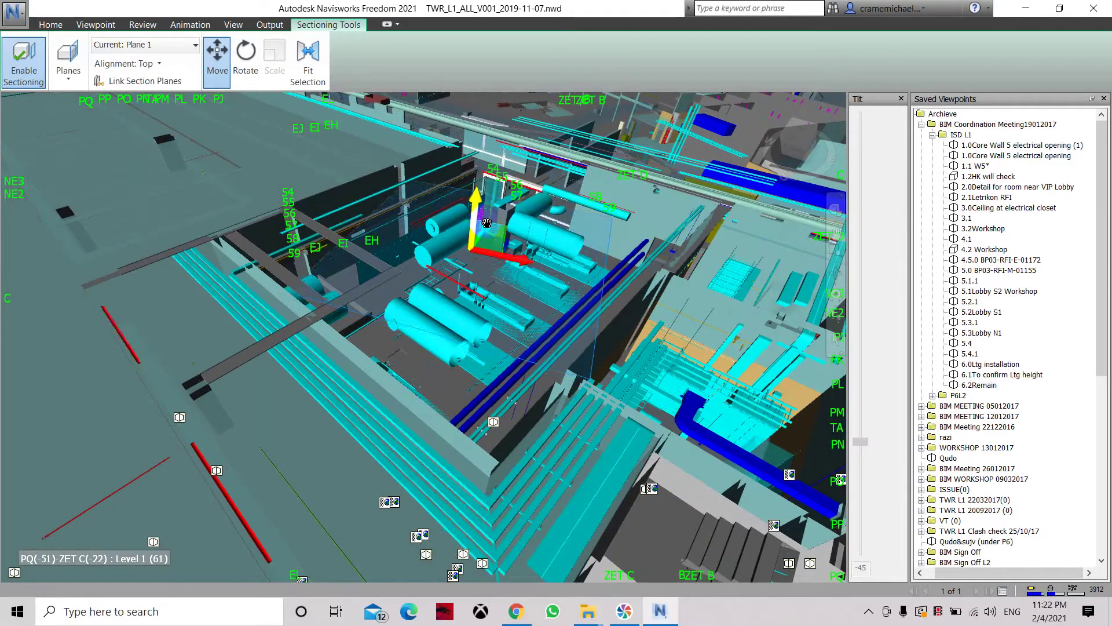
{"action": "mouse_move", "coordinate": [484, 238]}
{"action": "left_mouse_down"}
{"action": "mouse_move", "coordinate": [483, 374]}
{"action": "mouse_move", "coordinate": [473, 241]}
{"action": "mouse_move", "coordinate": [471, 372]}
{"action": "mouse_move", "coordinate": [485, 352]}
{"action": "mouse_move", "coordinate": [489, 259]}
{"action": "left_mouse_up"}
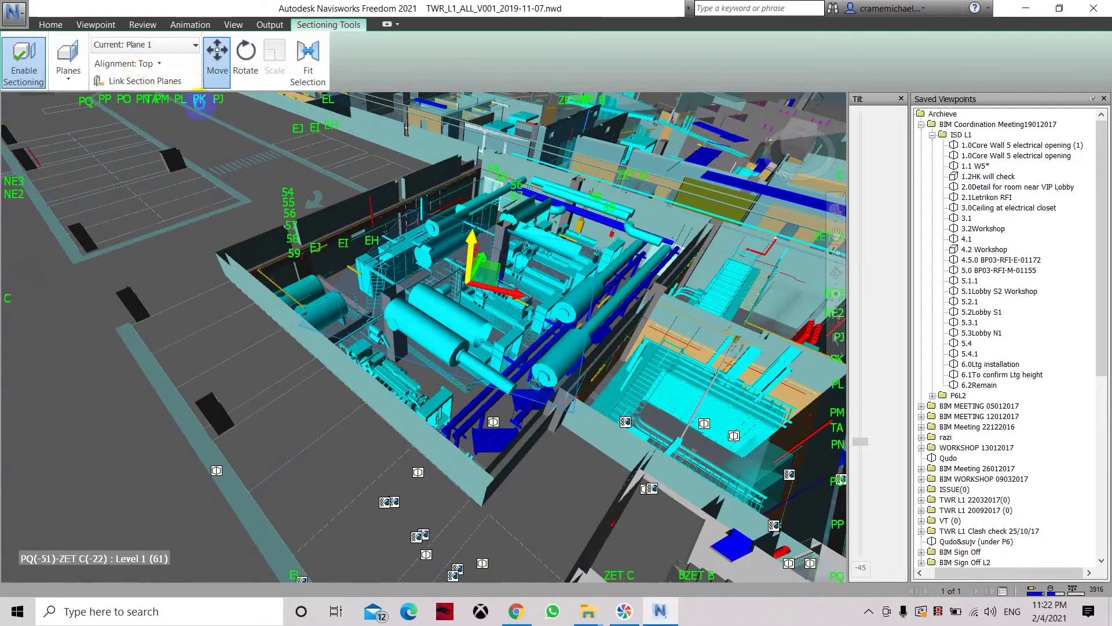
{"action": "left_click", "coordinate": [158, 63]}
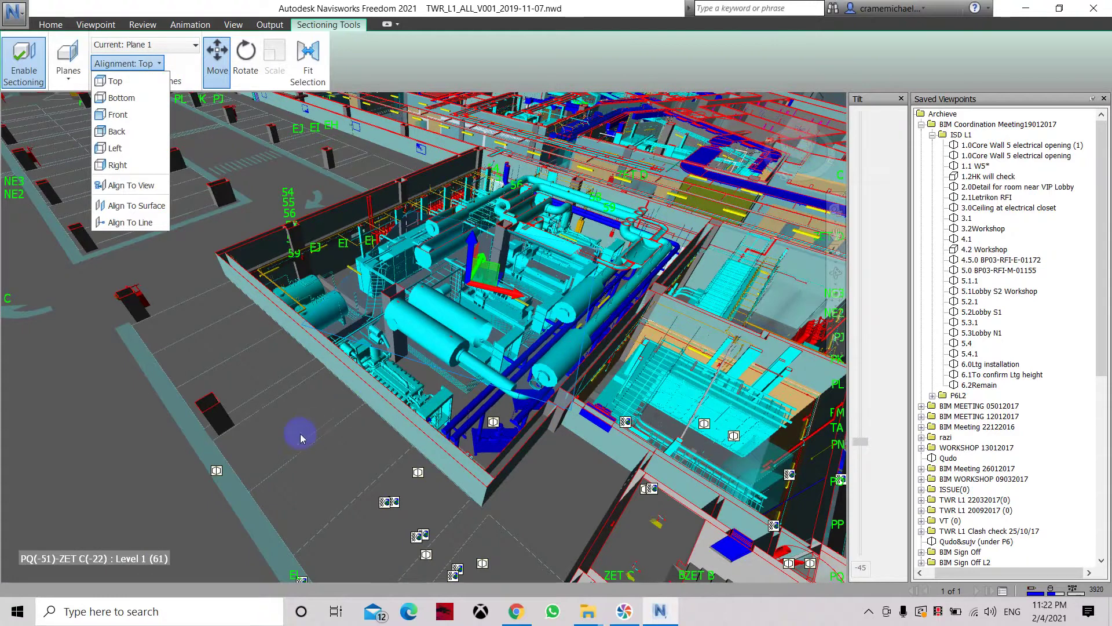
Switch Plane 1 to Front alignment and push the front cut deeper into the model
{"action": "left_click", "coordinate": [146, 113]}
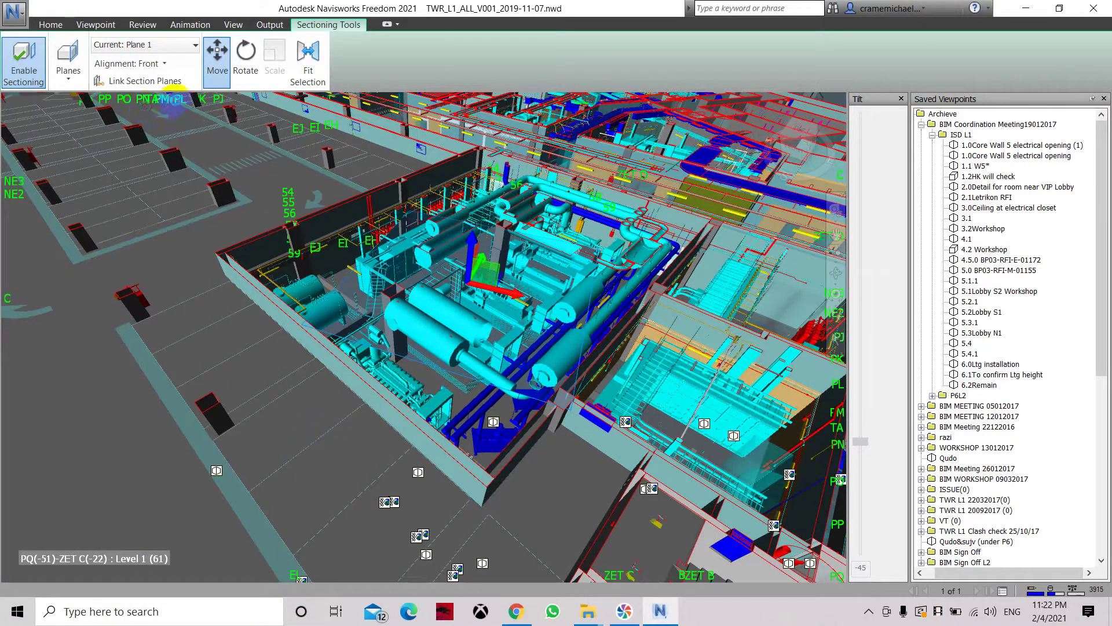
{"action": "left_click", "coordinate": [190, 83]}
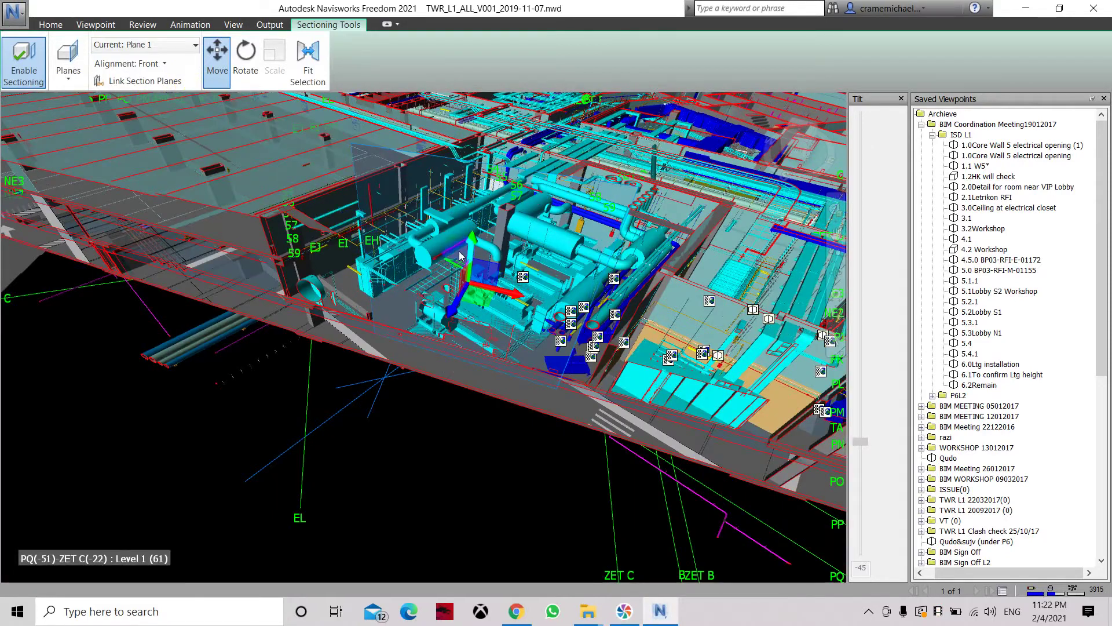
{"action": "left_click", "coordinate": [391, 337]}
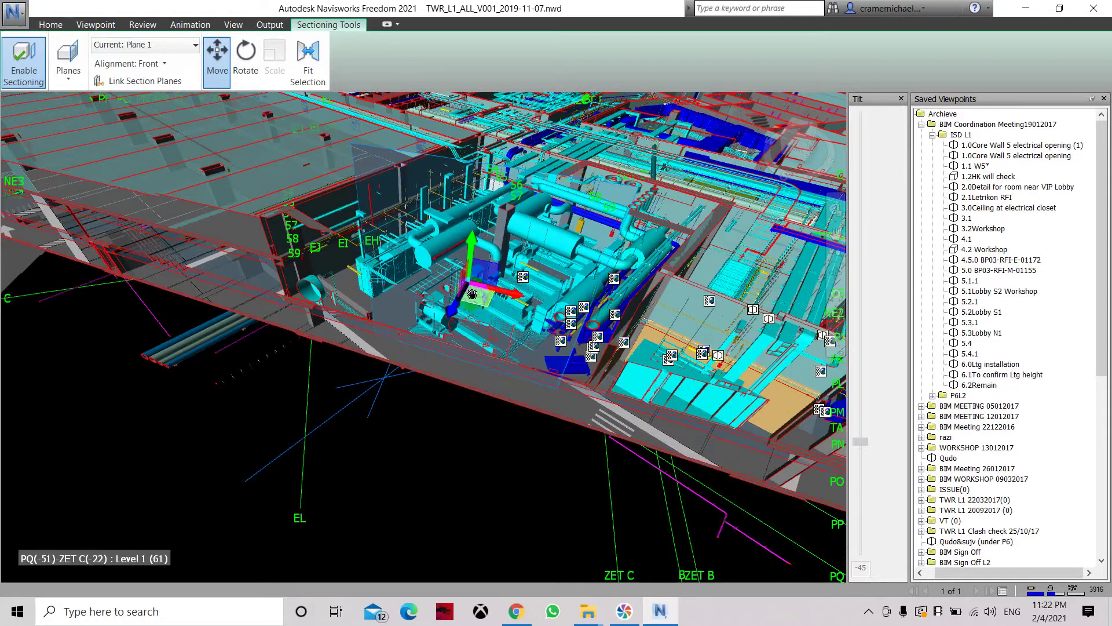
{"action": "left_click_drag", "start_coordinate": [492, 290], "coordinate": [736, 347]}
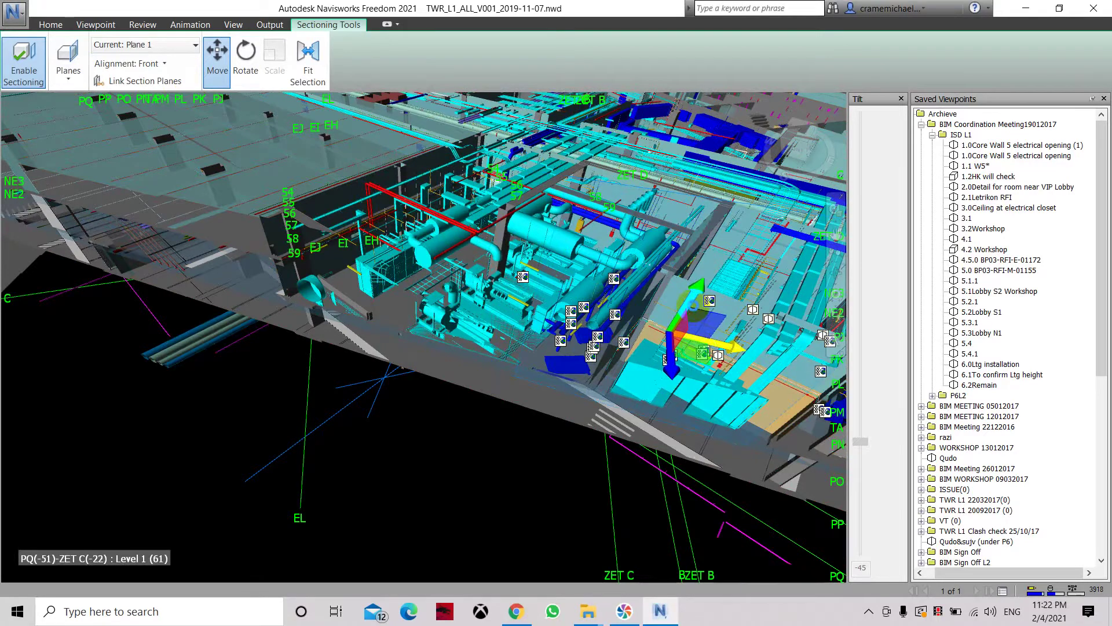
{"action": "left_click_drag", "start_coordinate": [694, 306], "coordinate": [688, 339]}
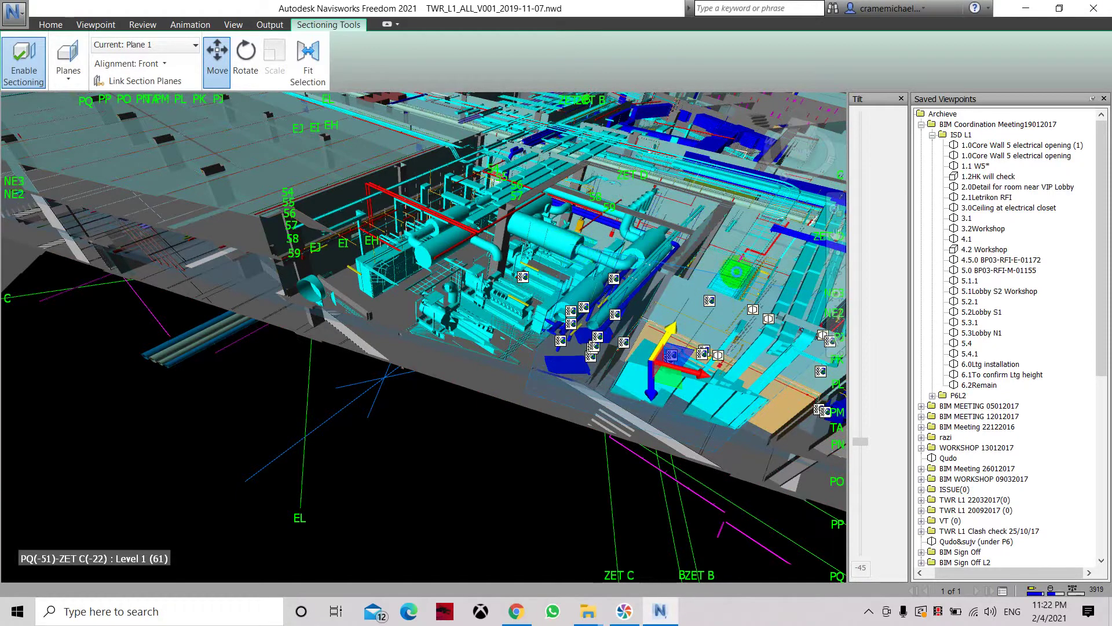
Orbit around the plant room and move the front cut further to reveal more generators
{"action": "left_click", "coordinate": [560, 429]}
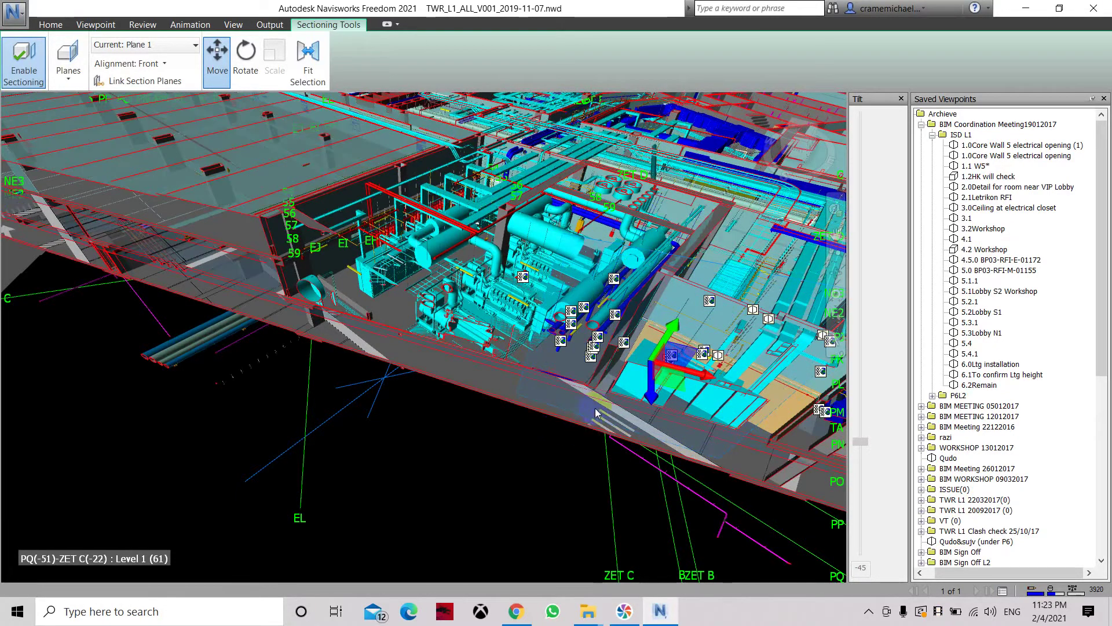
{"action": "left_click_drag", "start_coordinate": [803, 157], "coordinate": [799, 145]}
{"action": "left_click_drag", "start_coordinate": [707, 313], "coordinate": [380, 310]}
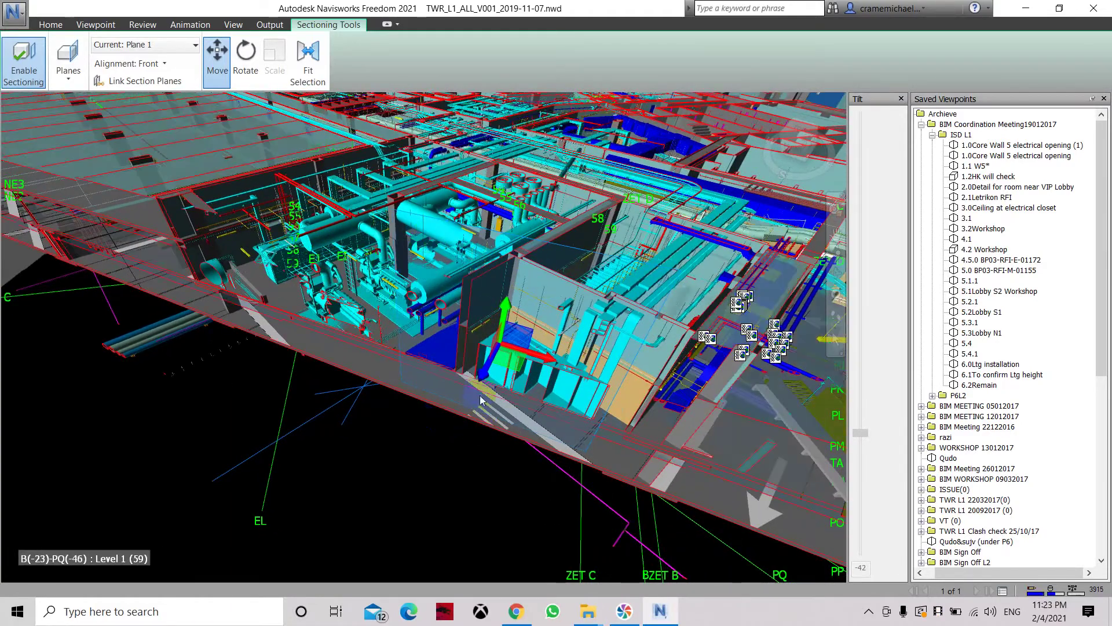
{"action": "left_click_drag", "start_coordinate": [488, 366], "coordinate": [535, 310]}
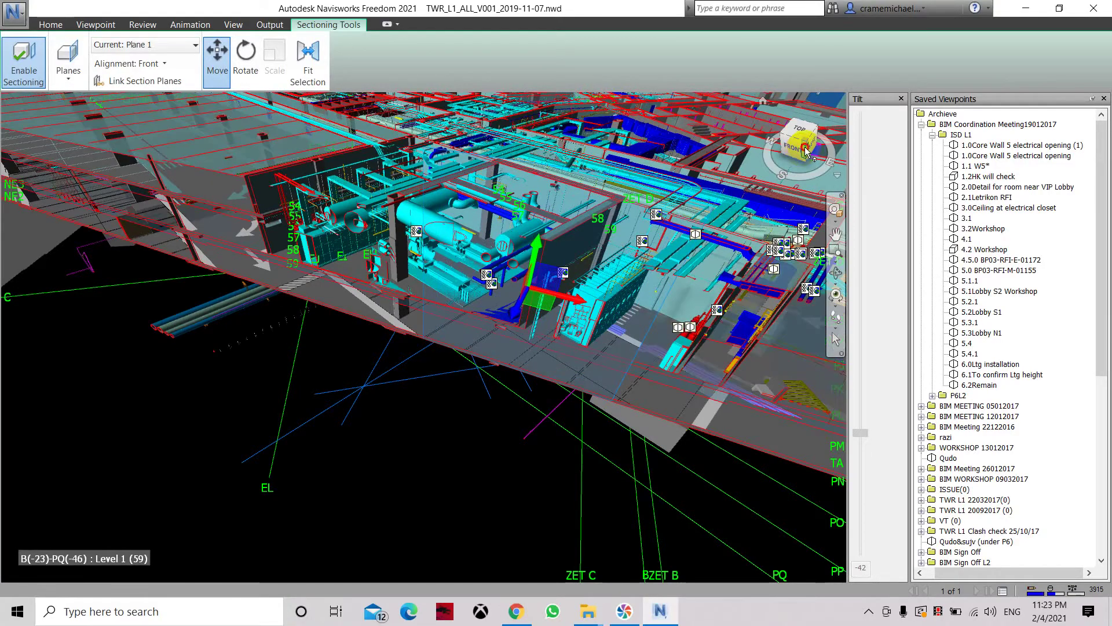
{"action": "left_click_drag", "start_coordinate": [802, 149], "coordinate": [820, 141]}
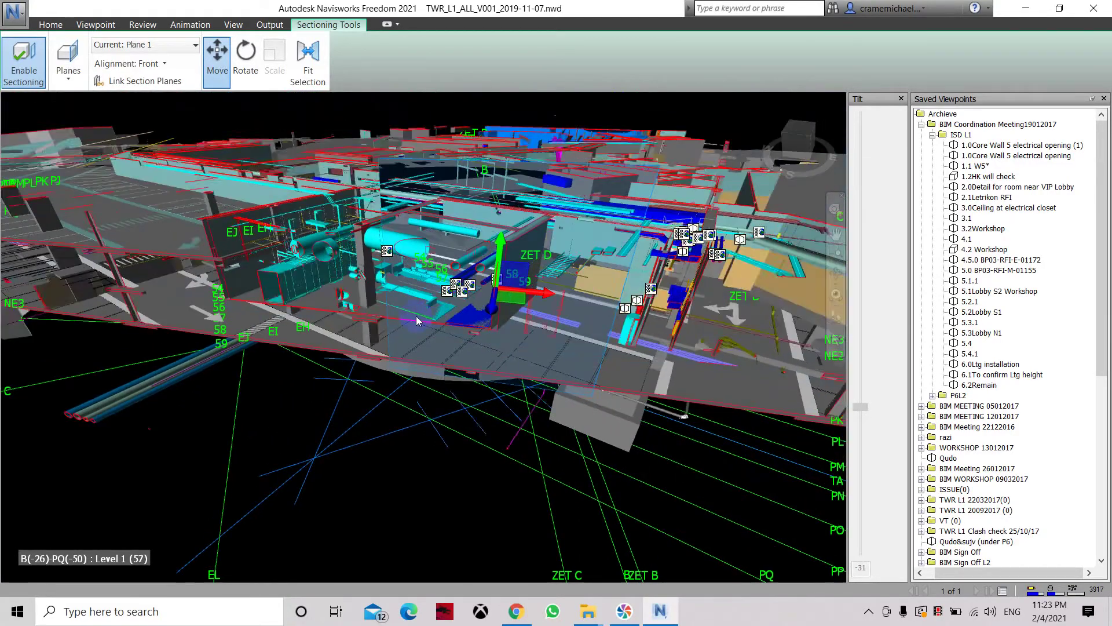
{"action": "scroll", "coordinate": [416, 317], "scroll_direction": "up", "scroll_amount": 3}
{"action": "scroll", "coordinate": [110, 312], "scroll_direction": "up", "scroll_amount": 3}
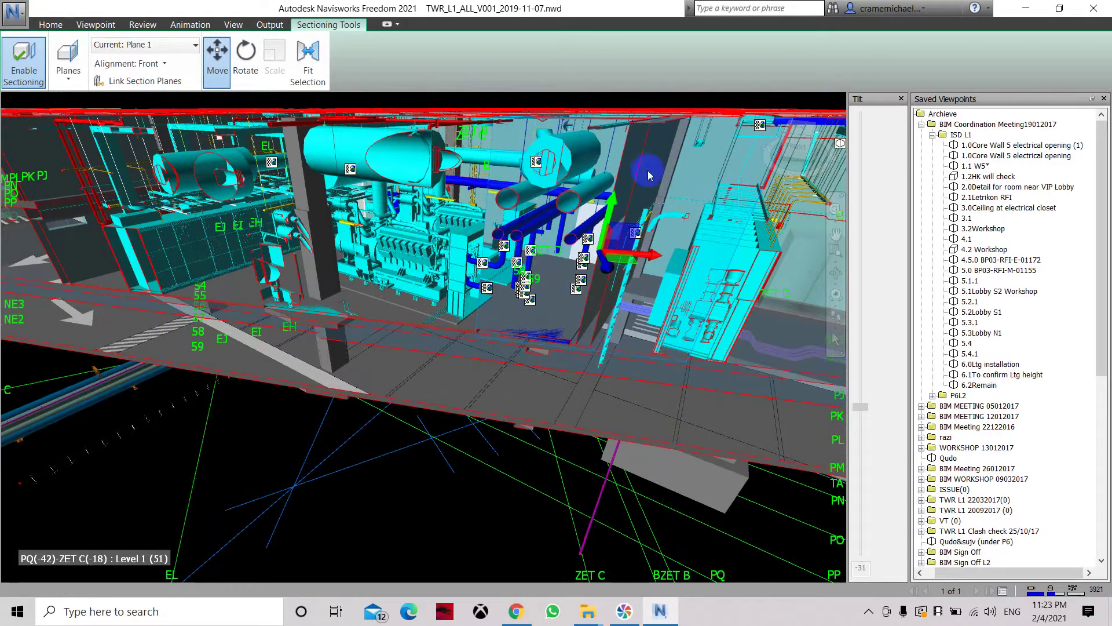
{"action": "left_click_drag", "start_coordinate": [800, 156], "coordinate": [776, 154]}
{"action": "scroll", "coordinate": [484, 300], "scroll_direction": "down", "scroll_amount": 2}
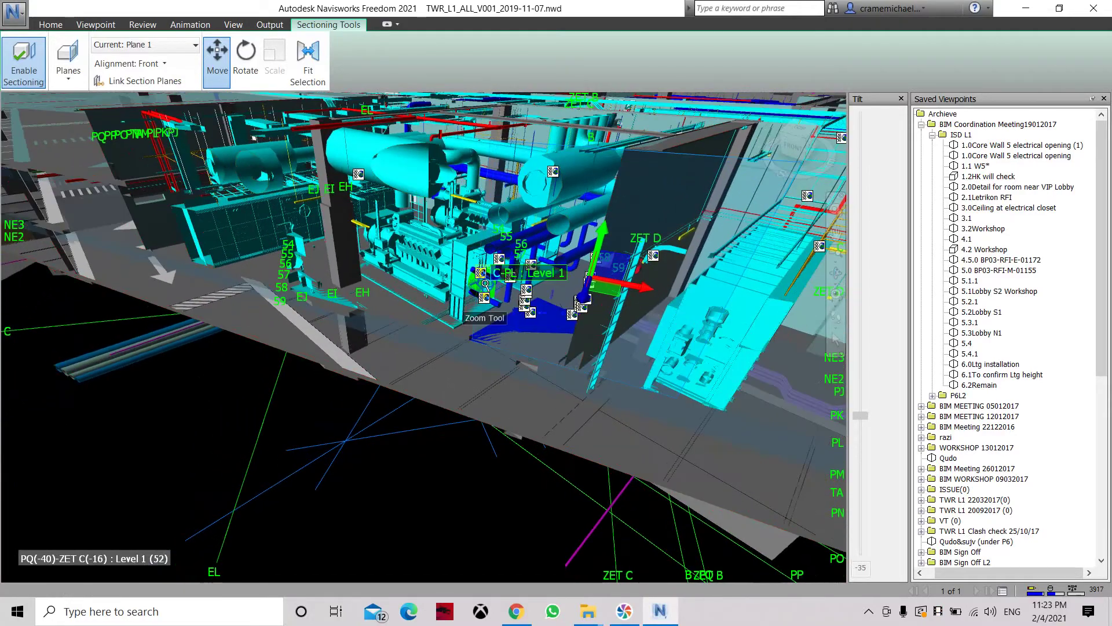
{"action": "scroll", "coordinate": [512, 383], "scroll_direction": "up", "scroll_amount": 2}
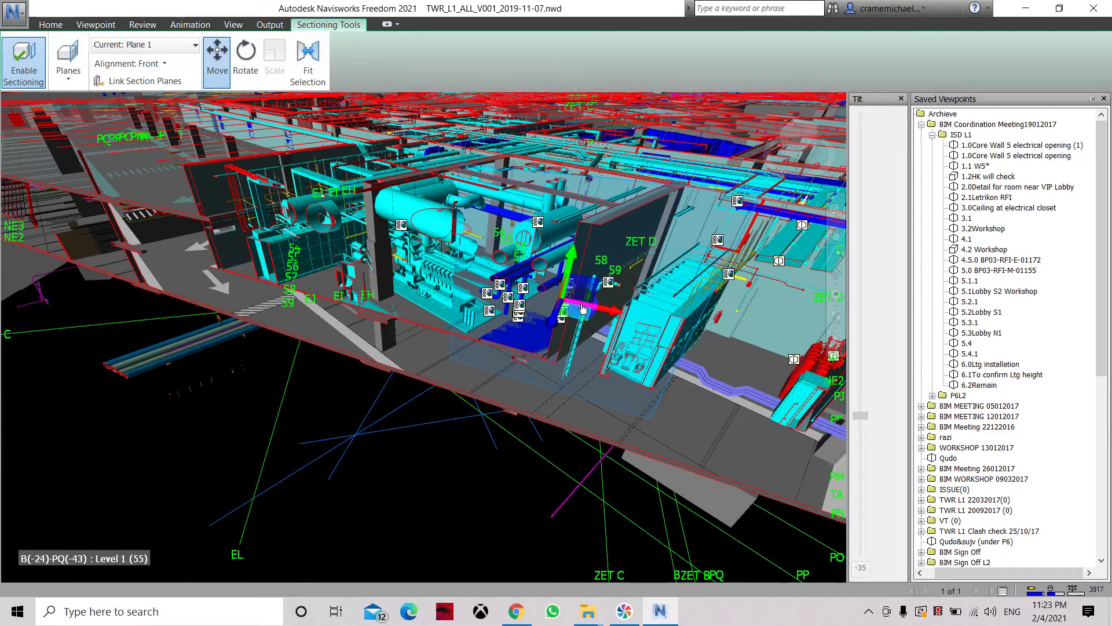
Set Plane 1 to Right alignment and slide its side cut across the plant room
{"action": "left_click", "coordinate": [164, 64]}
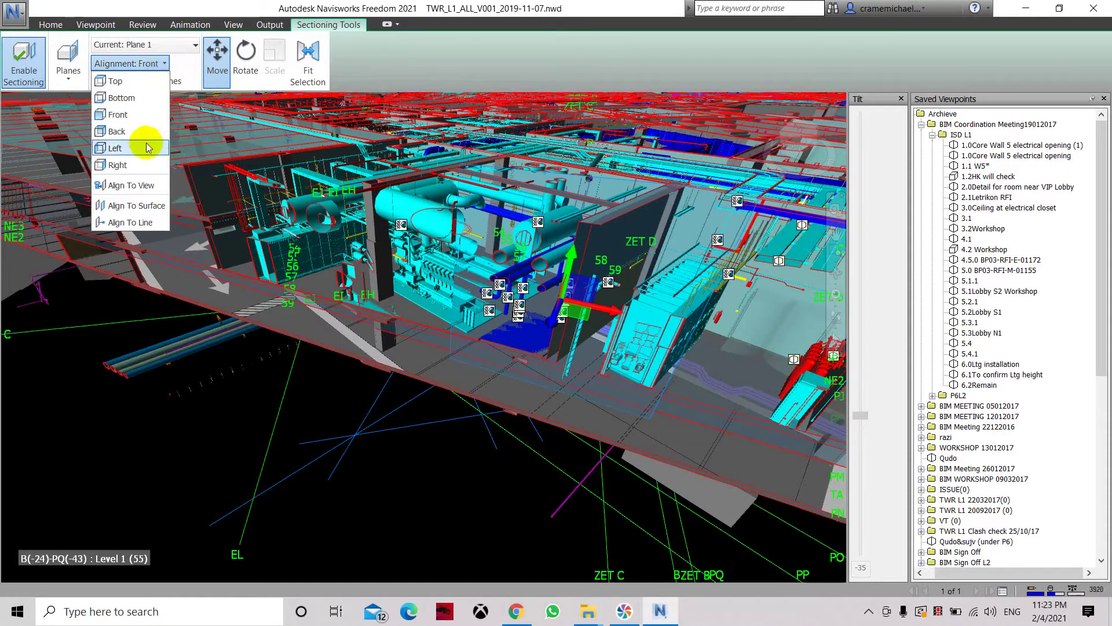
{"action": "left_click", "coordinate": [142, 167]}
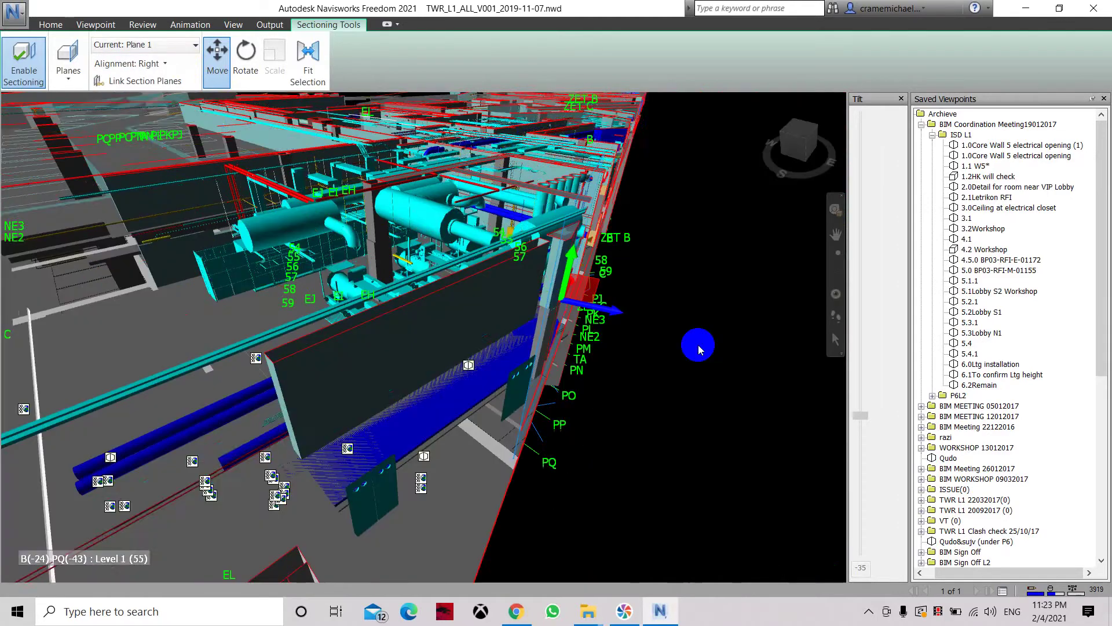
{"action": "scroll", "coordinate": [542, 311], "scroll_direction": "down", "scroll_amount": 1}
{"action": "scroll", "coordinate": [543, 311], "scroll_direction": "down", "scroll_amount": 4}
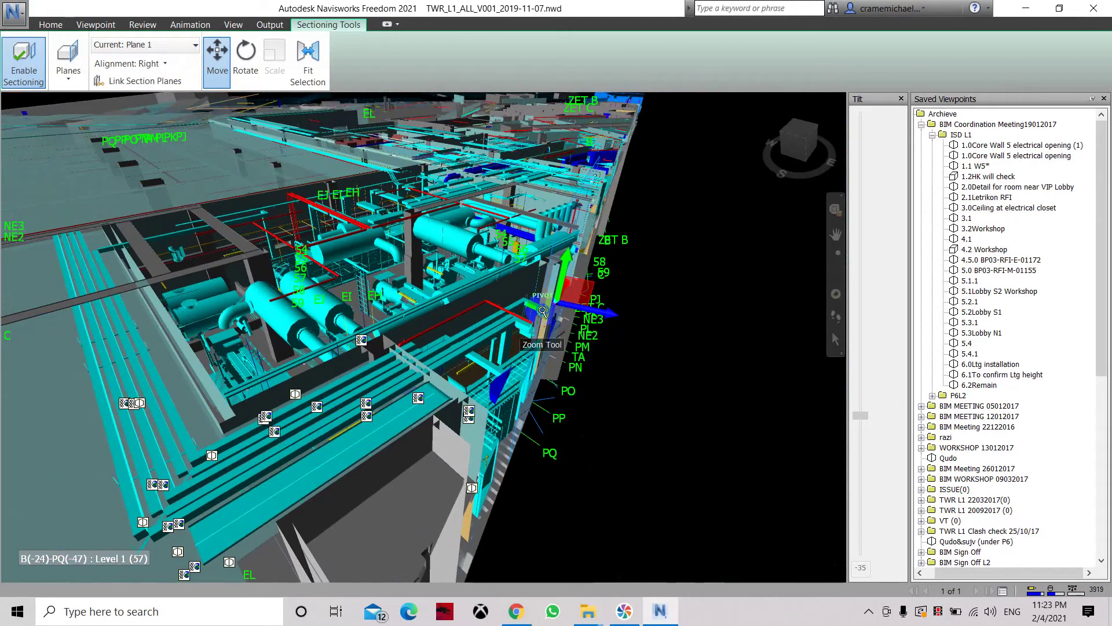
{"action": "left_click_drag", "start_coordinate": [804, 152], "coordinate": [794, 148]}
{"action": "left_click_drag", "start_coordinate": [597, 318], "coordinate": [521, 297]}
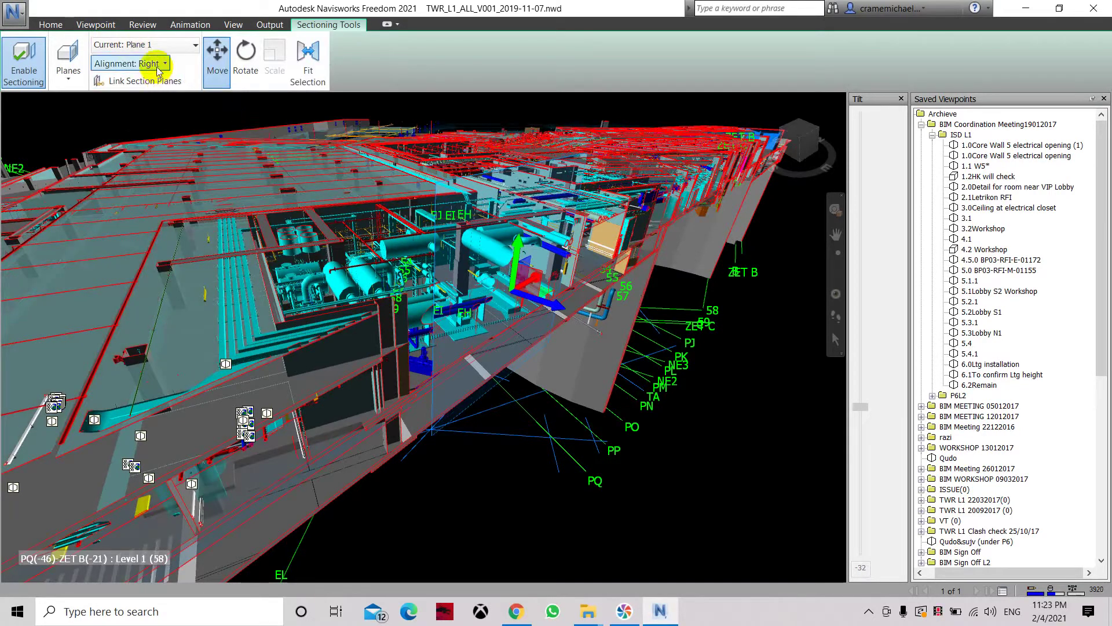
Make Plane 2 current with Top alignment and shift its cut through the plant room ceiling
{"action": "left_click", "coordinate": [191, 51]}
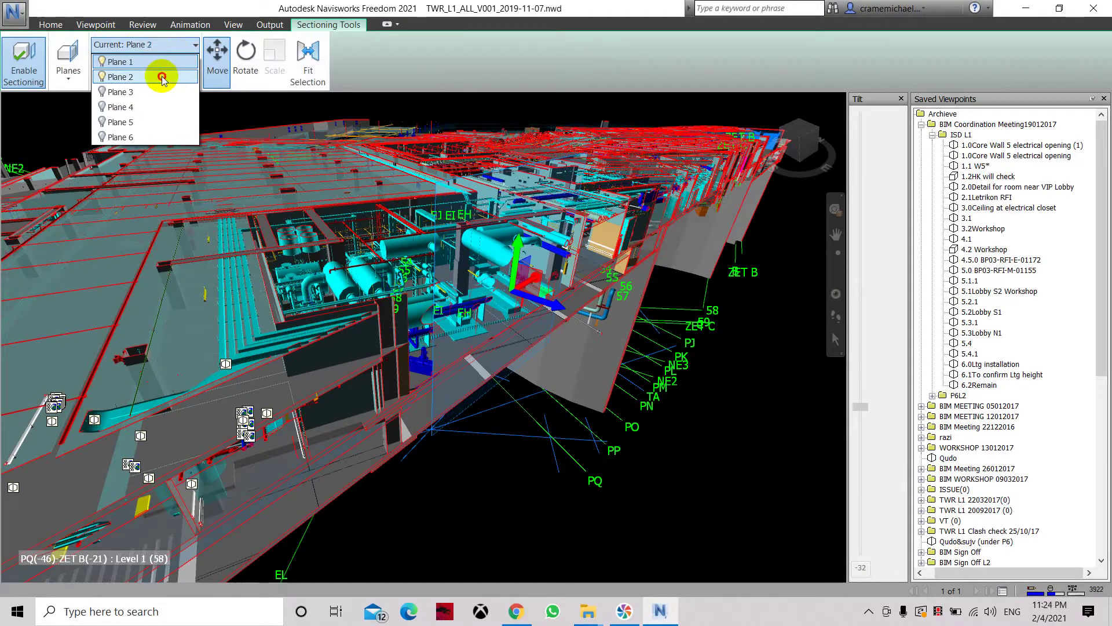
{"action": "left_click", "coordinate": [161, 76]}
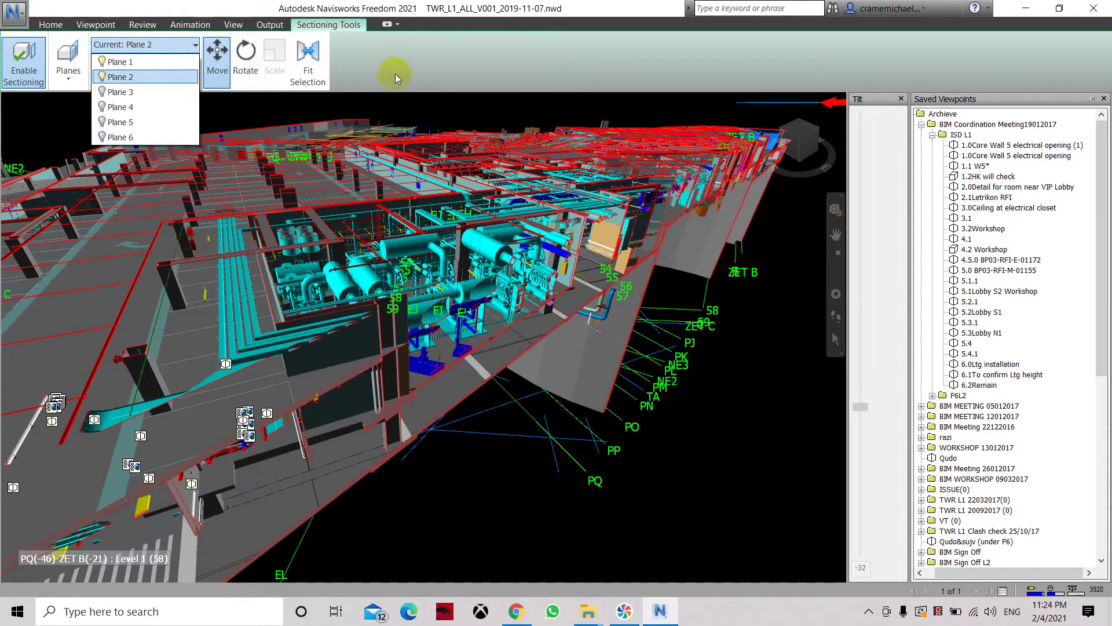
{"action": "left_click", "coordinate": [145, 64]}
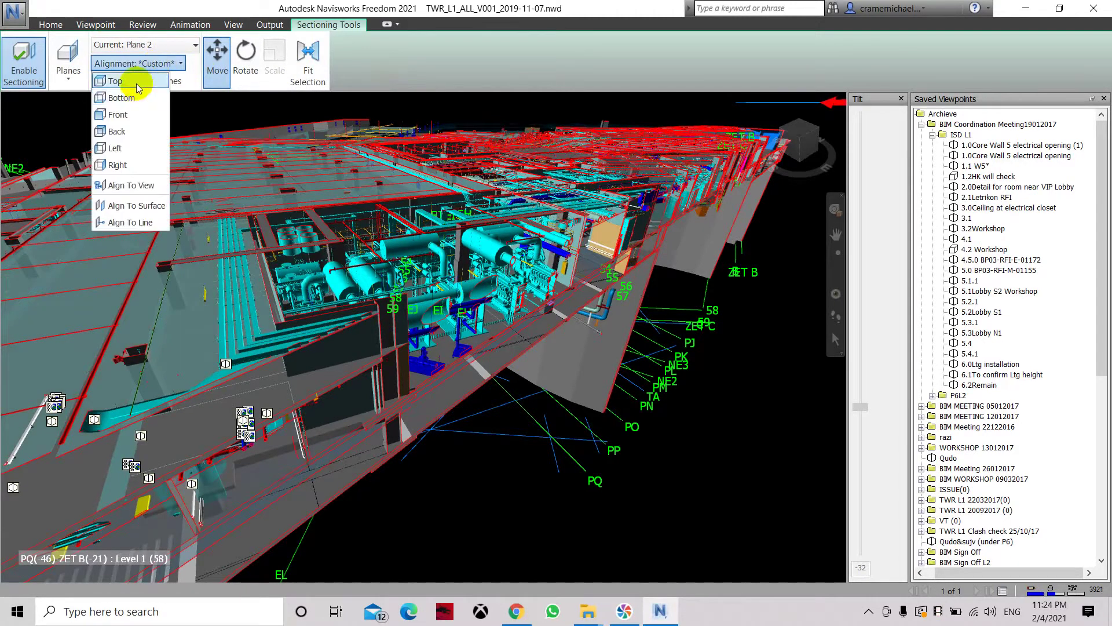
{"action": "left_click", "coordinate": [135, 83]}
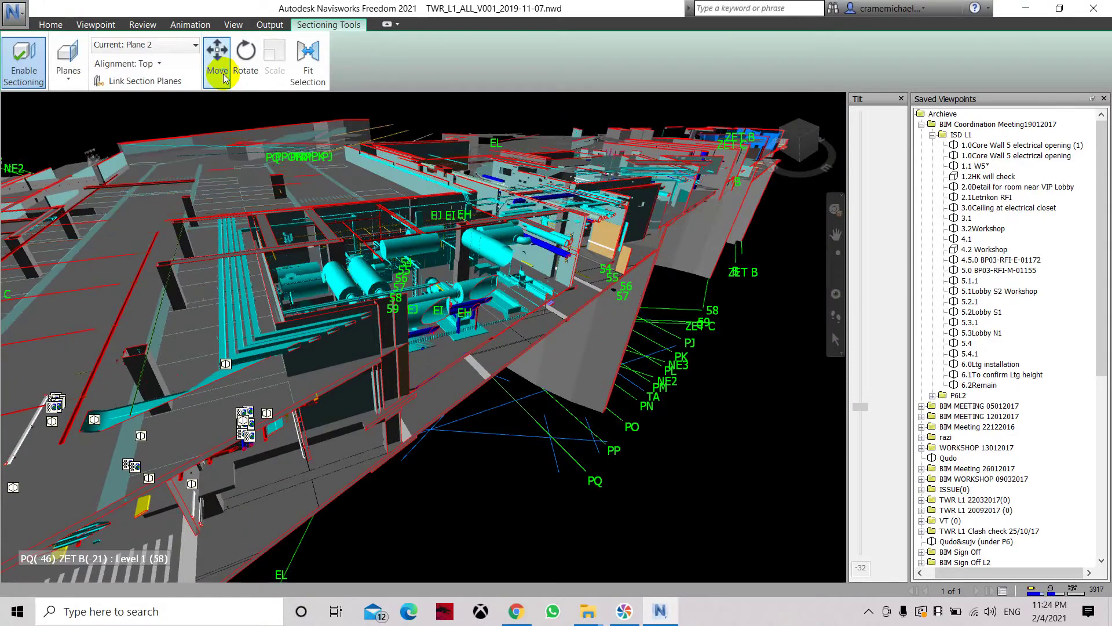
{"action": "left_click", "coordinate": [240, 80]}
{"action": "left_click", "coordinate": [222, 56]}
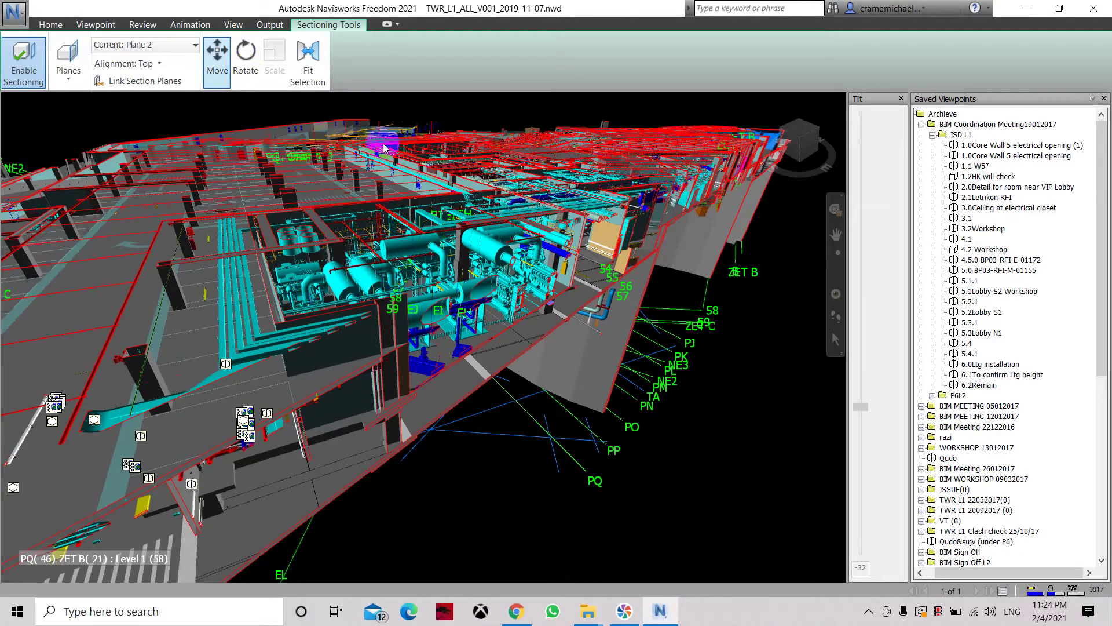
{"action": "mouse_move", "coordinate": [423, 321]}
{"action": "left_mouse_down"}
{"action": "mouse_move", "coordinate": [422, 281]}
{"action": "mouse_move", "coordinate": [419, 367]}
{"action": "mouse_move", "coordinate": [430, 304]}
{"action": "mouse_move", "coordinate": [435, 441]}
{"action": "mouse_move", "coordinate": [420, 326]}
{"action": "left_mouse_up"}
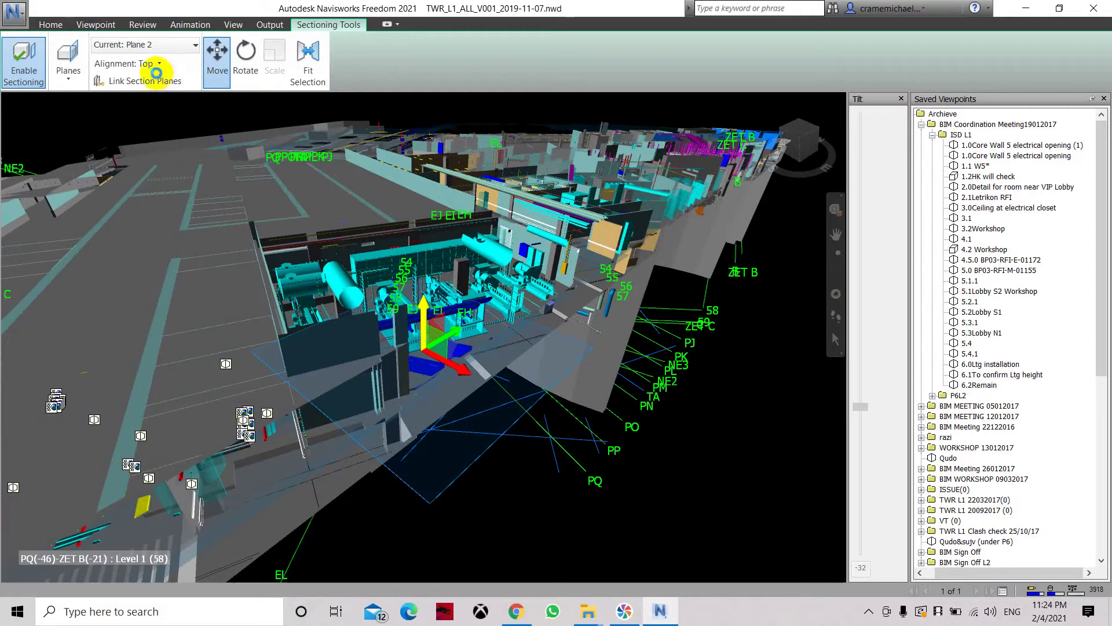
Make Plane 3 current, keep Front alignment, and drag its cut outward to expose equipment
{"action": "left_click", "coordinate": [179, 47]}
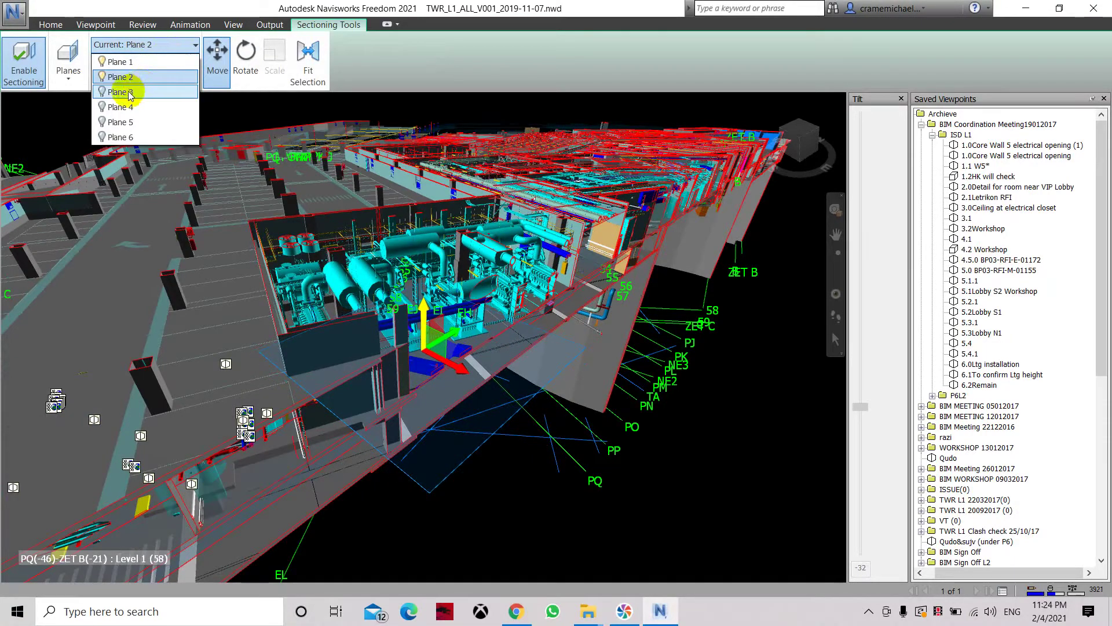
{"action": "left_click", "coordinate": [128, 94]}
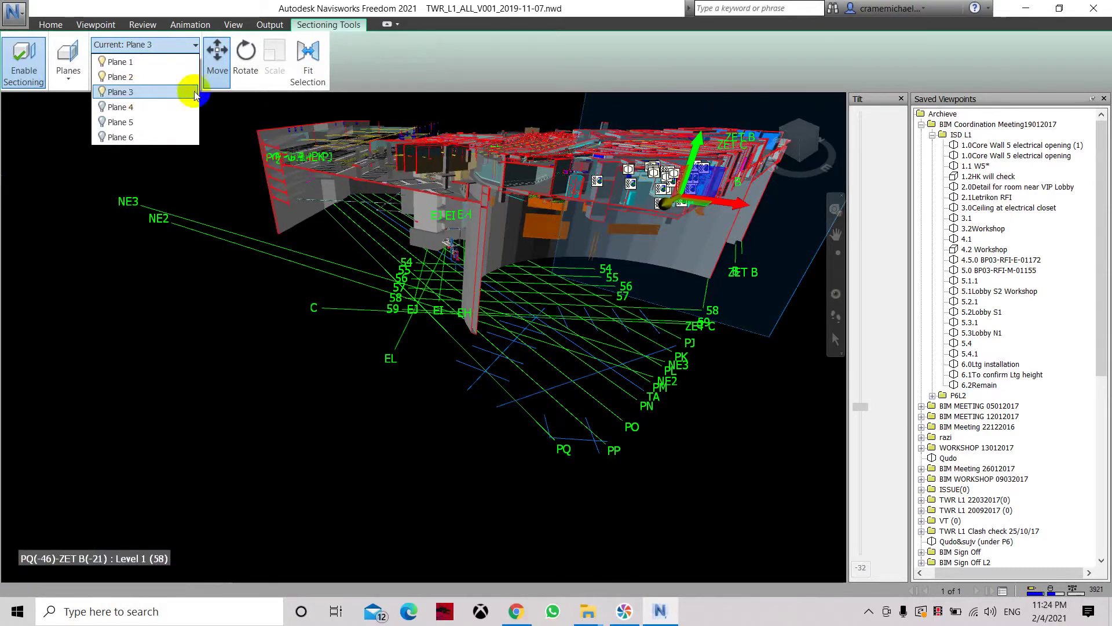
{"action": "left_click", "coordinate": [462, 69]}
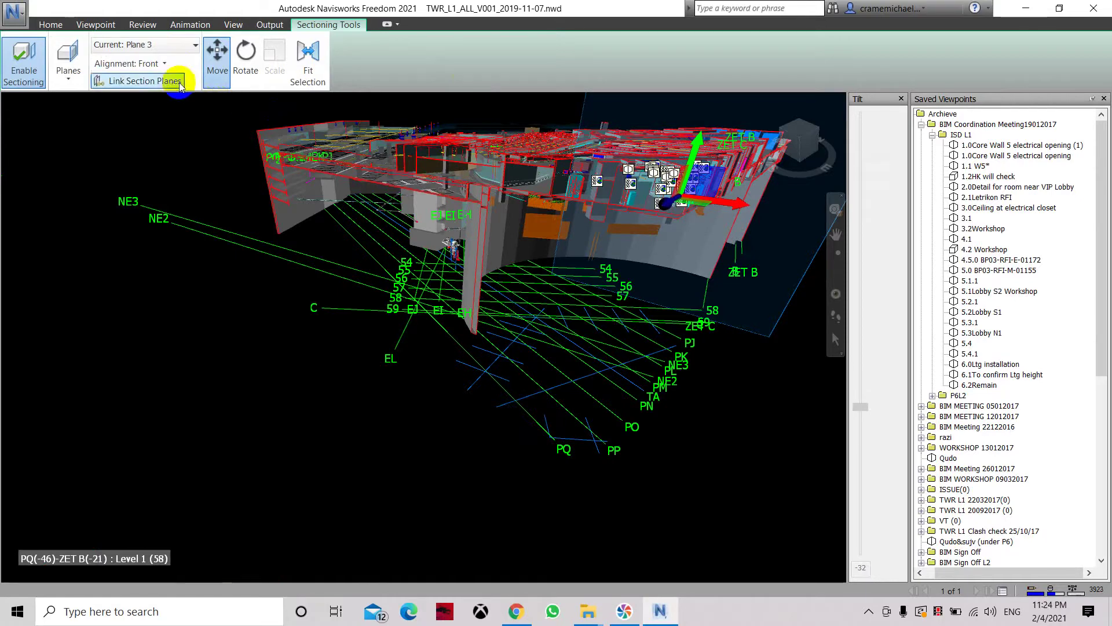
{"action": "left_click", "coordinate": [163, 64]}
{"action": "left_click", "coordinate": [163, 65]}
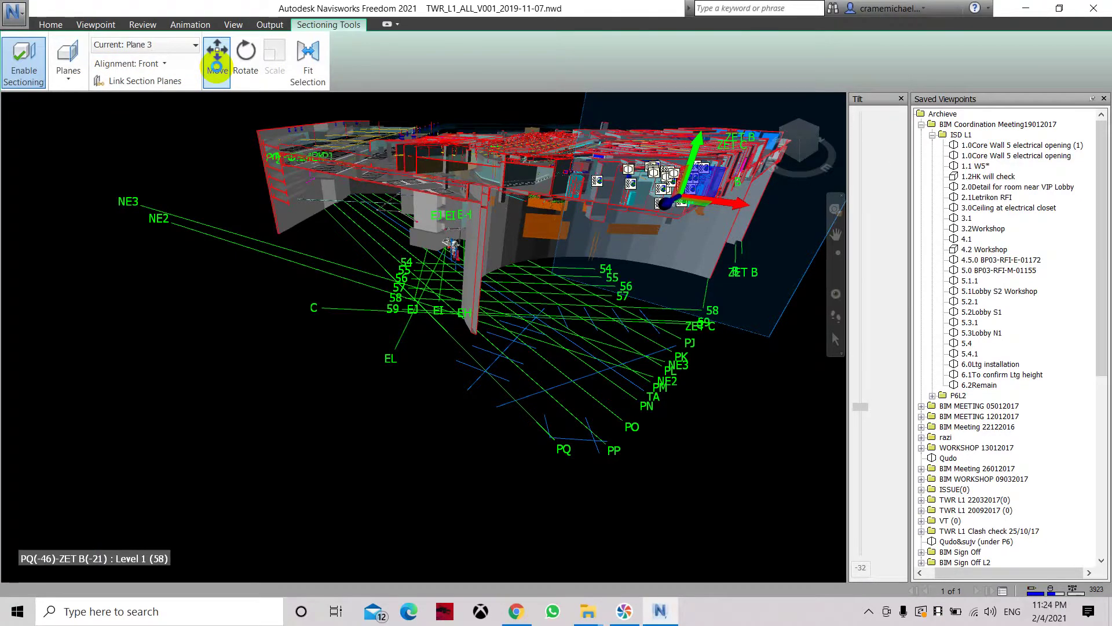
{"action": "left_click", "coordinate": [217, 69]}
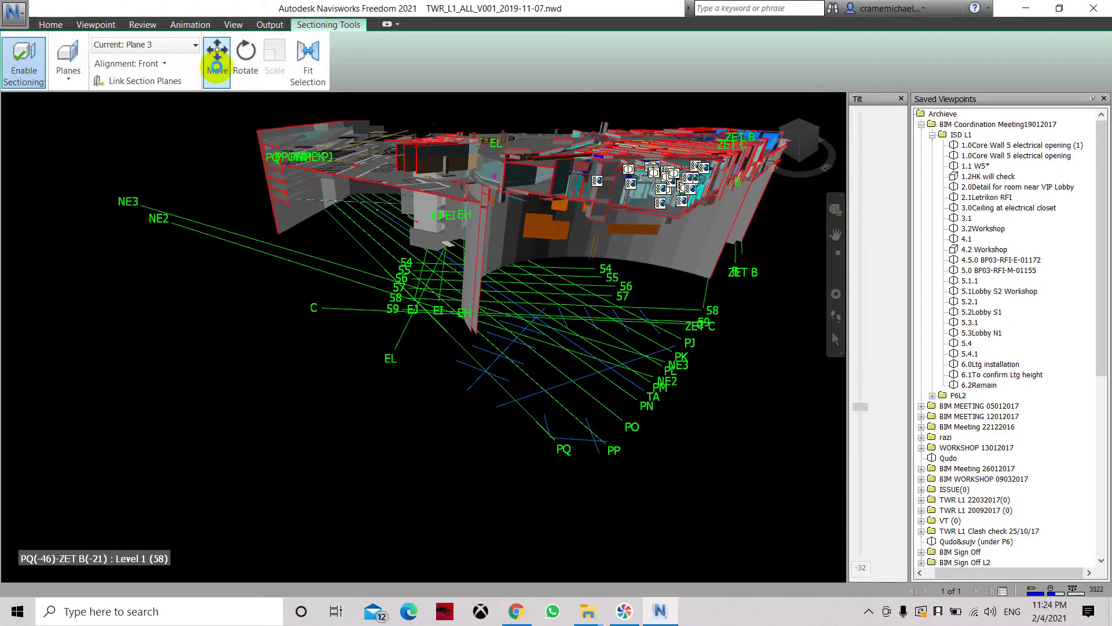
{"action": "left_click", "coordinate": [217, 69]}
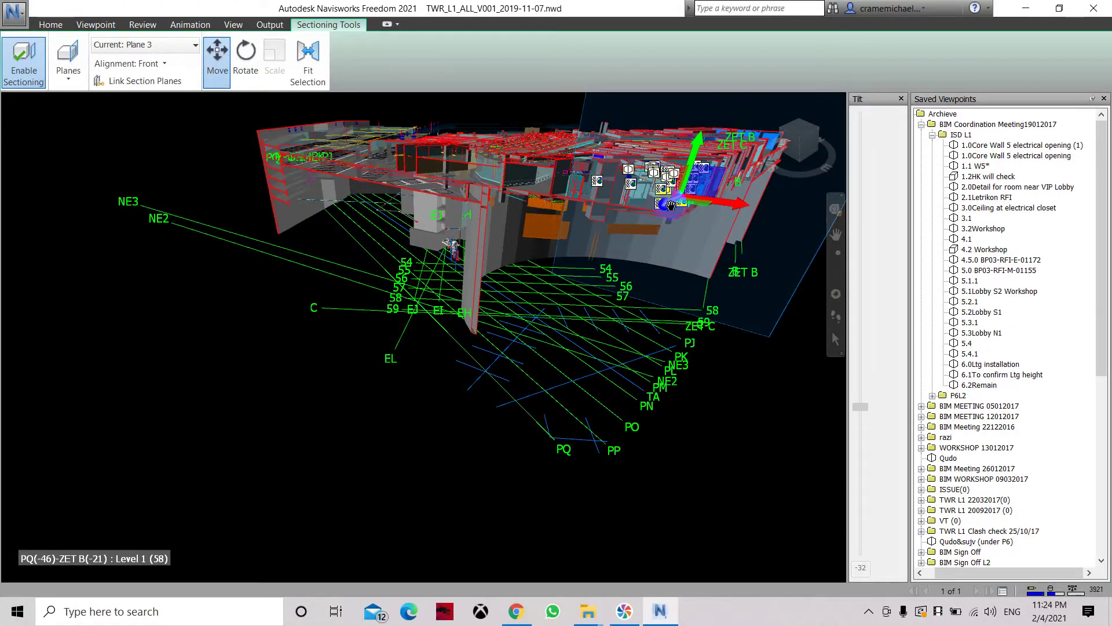
{"action": "left_click_drag", "start_coordinate": [675, 201], "coordinate": [458, 358]}
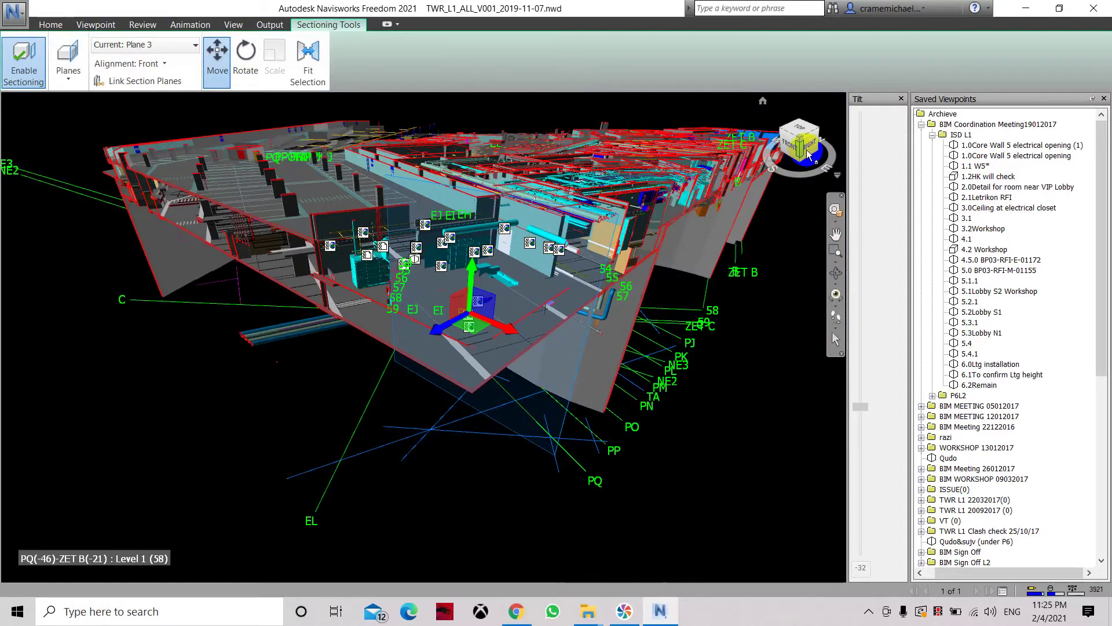
{"action": "left_click_drag", "start_coordinate": [805, 157], "coordinate": [853, 180]}
{"action": "left_click_drag", "start_coordinate": [450, 335], "coordinate": [420, 367]}
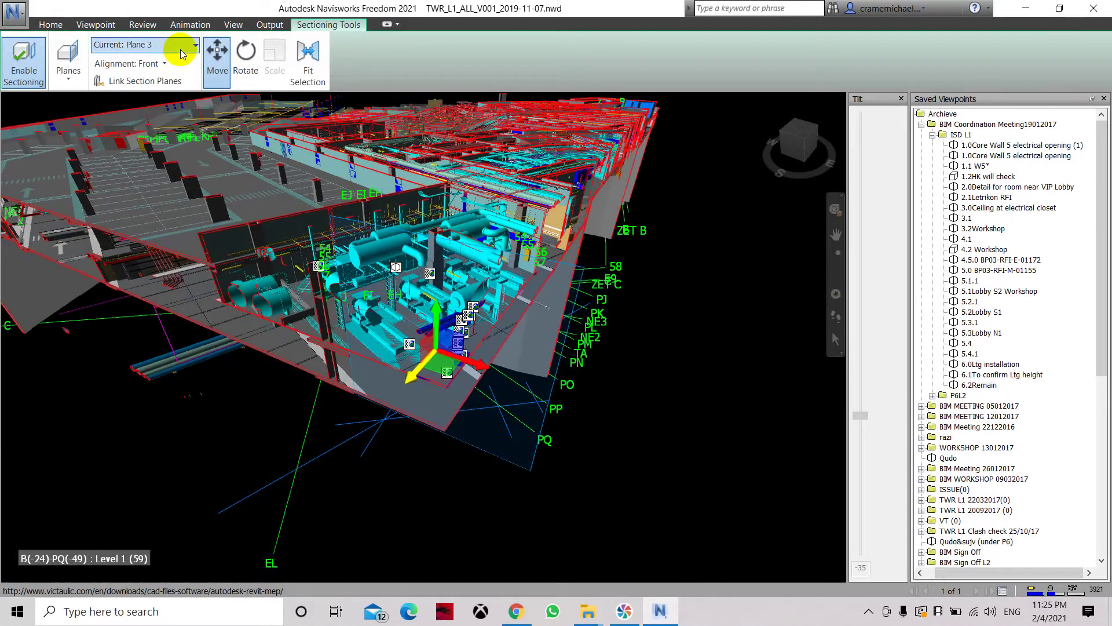
Make Plane 4 (Back alignment) current and move its cut up and to the right
{"action": "left_click", "coordinate": [177, 45]}
{"action": "left_click", "coordinate": [163, 107]}
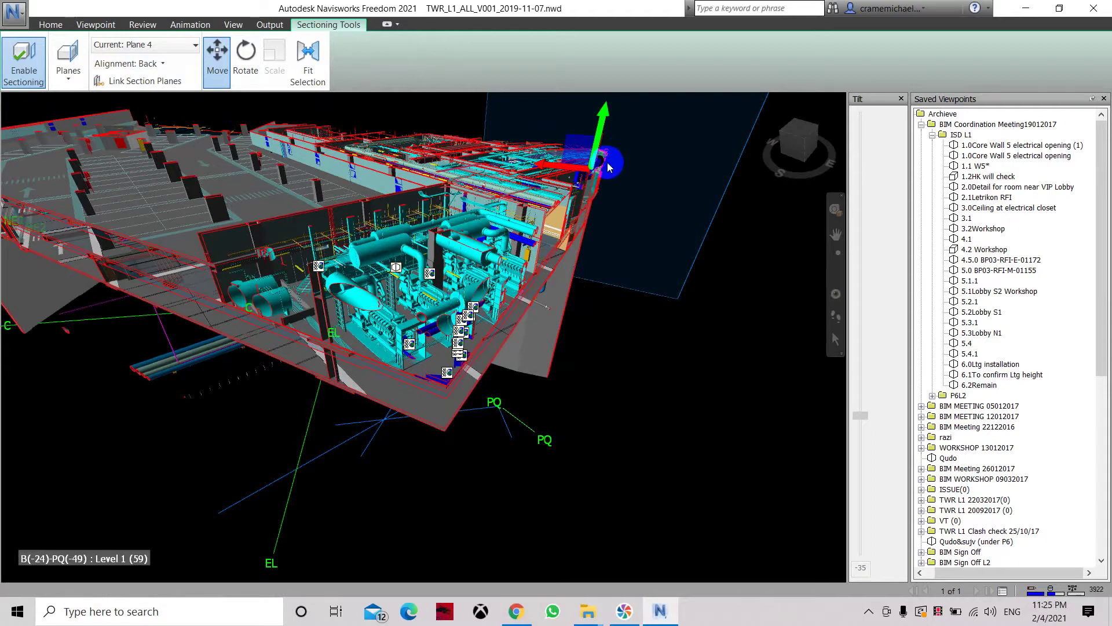
{"action": "left_click_drag", "start_coordinate": [800, 142], "coordinate": [779, 148]}
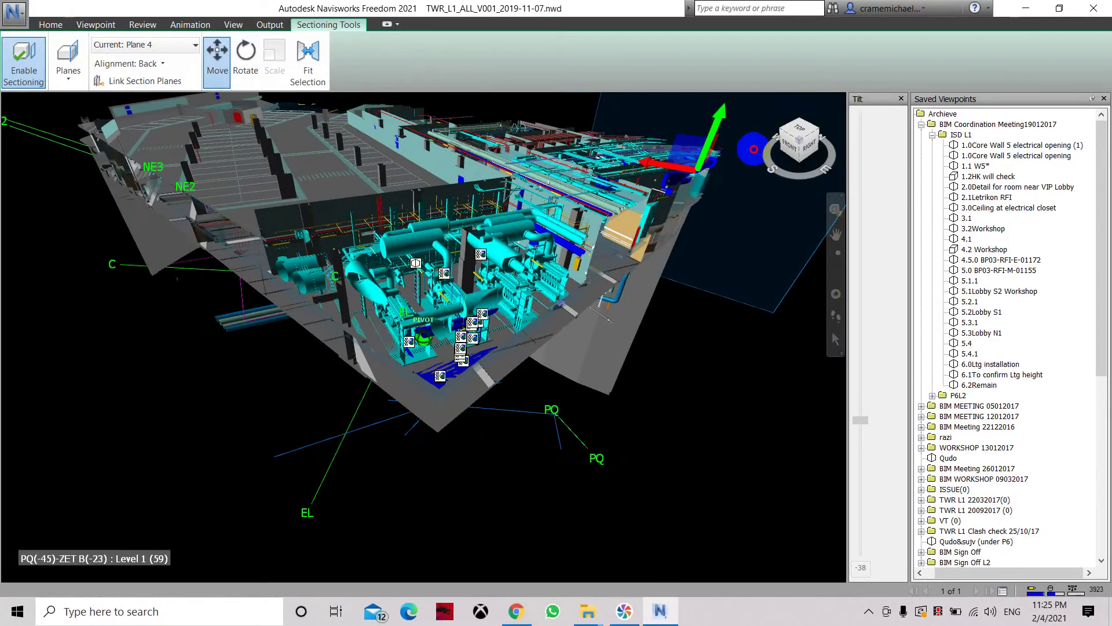
{"action": "left_click", "coordinate": [714, 170]}
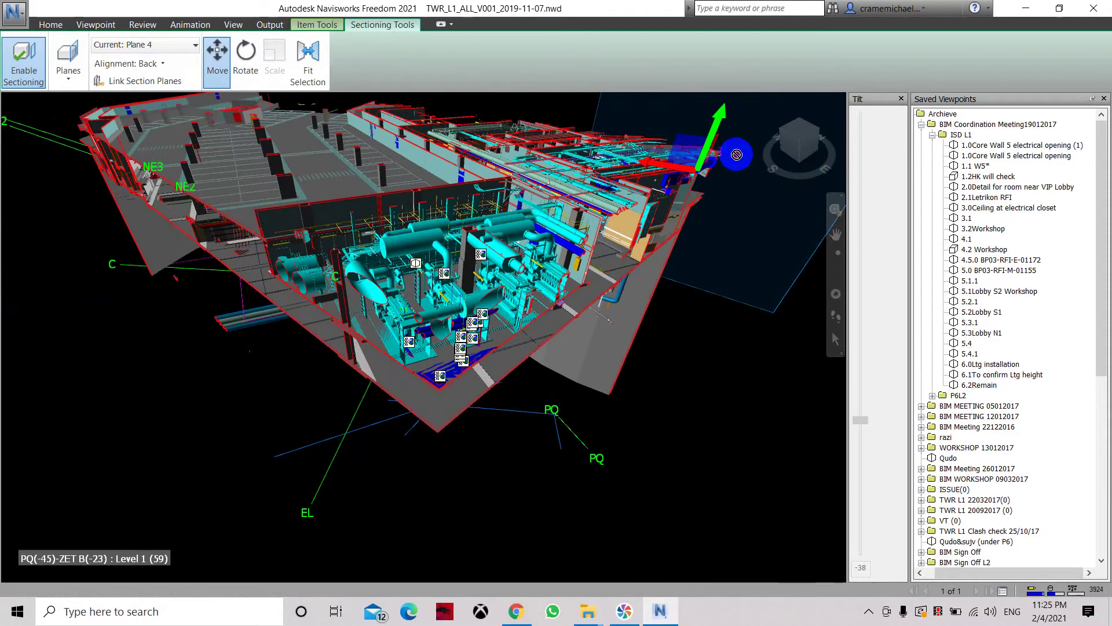
{"action": "left_click_drag", "start_coordinate": [713, 164], "coordinate": [692, 179]}
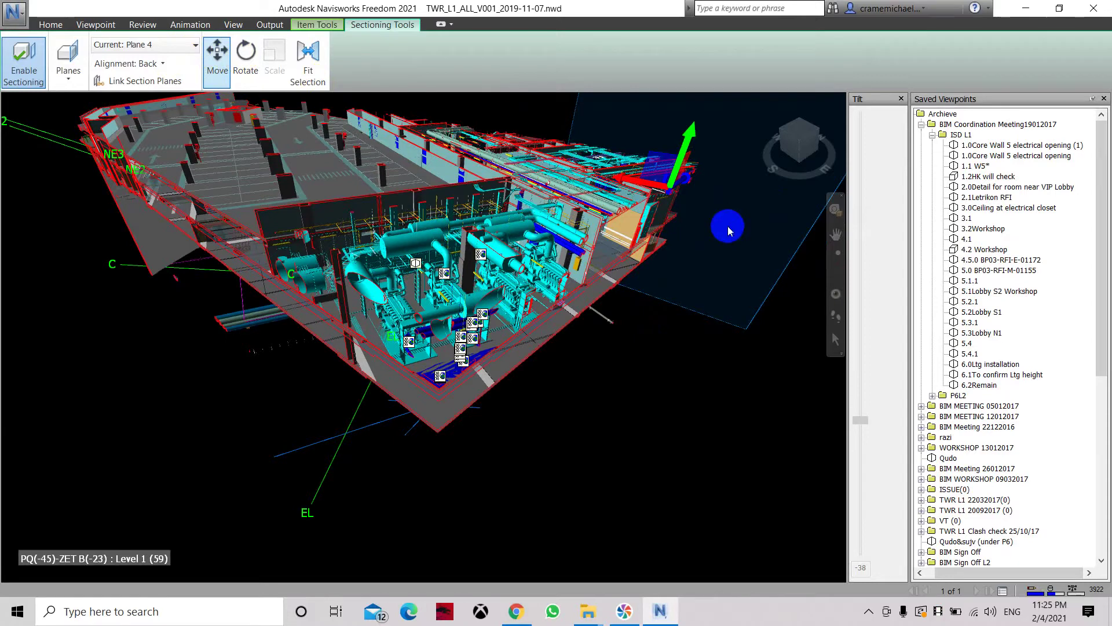
Make Plane 1 current again with Move handles, then orbit and zoom around the boxed-in plant room
{"action": "left_click", "coordinate": [194, 47]}
{"action": "left_click", "coordinate": [146, 63]}
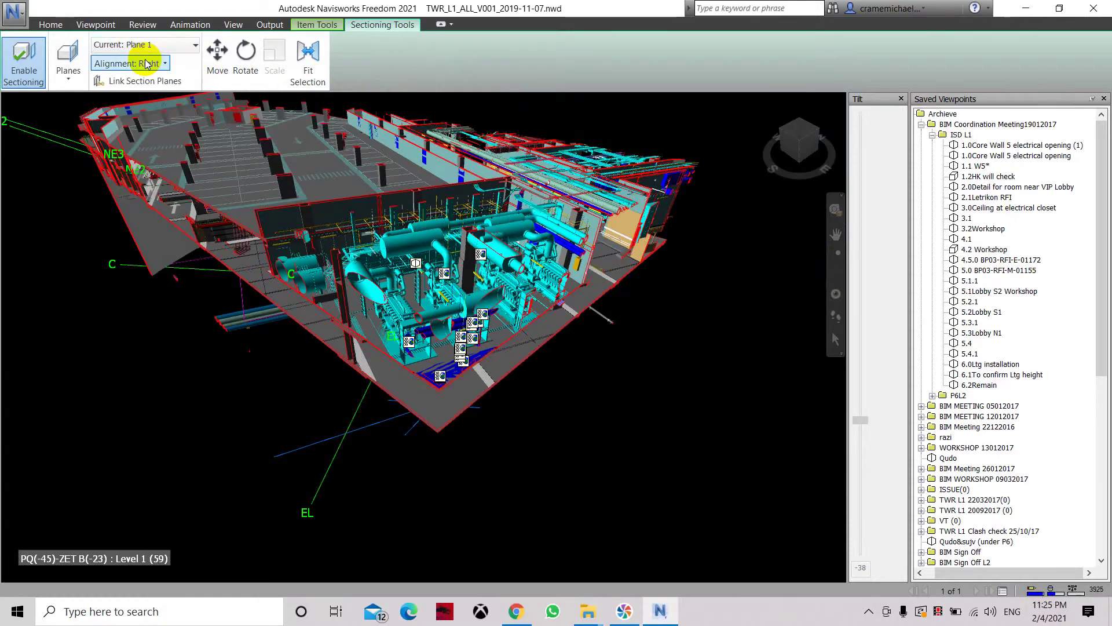
{"action": "left_click", "coordinate": [218, 65]}
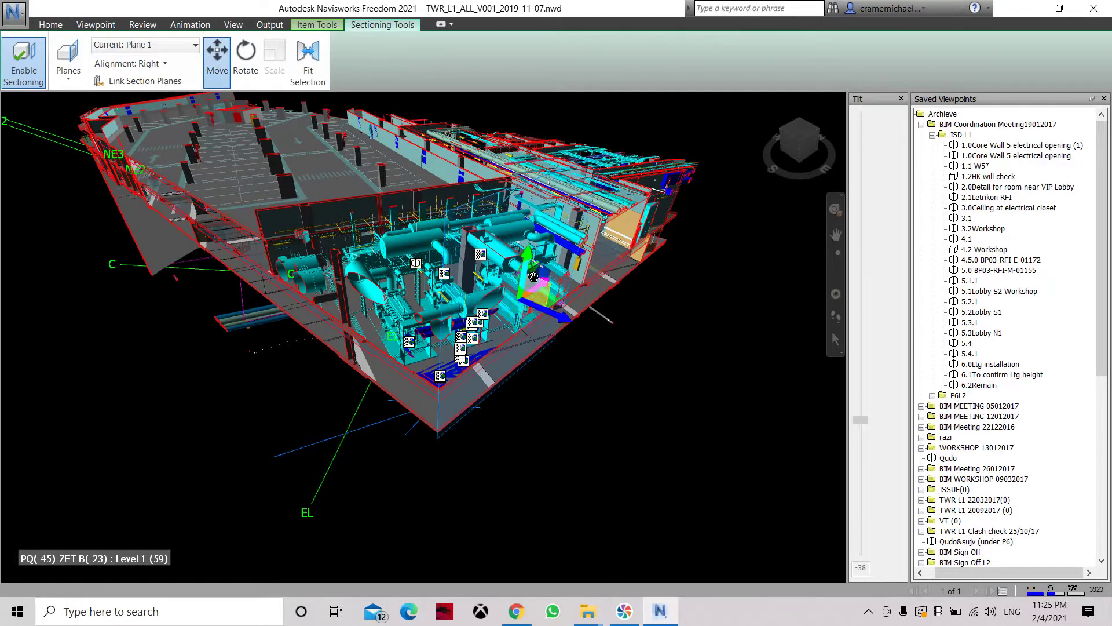
{"action": "left_click", "coordinate": [301, 339]}
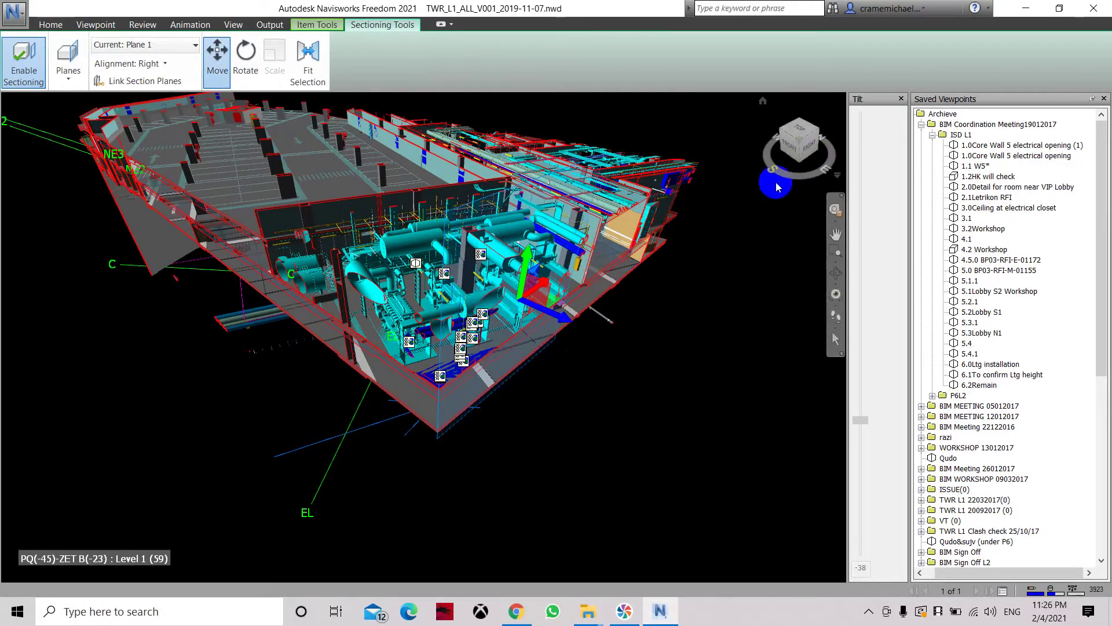
{"action": "mouse_move", "coordinate": [809, 152]}
{"action": "left_mouse_down"}
{"action": "mouse_move", "coordinate": [797, 154]}
{"action": "mouse_move", "coordinate": [829, 153]}
{"action": "mouse_move", "coordinate": [5, 151]}
{"action": "mouse_move", "coordinate": [771, 157]}
{"action": "mouse_move", "coordinate": [800, 150]}
{"action": "mouse_move", "coordinate": [813, 113]}
{"action": "left_mouse_up"}
{"action": "scroll", "coordinate": [437, 327], "scroll_direction": "up", "scroll_amount": 1}
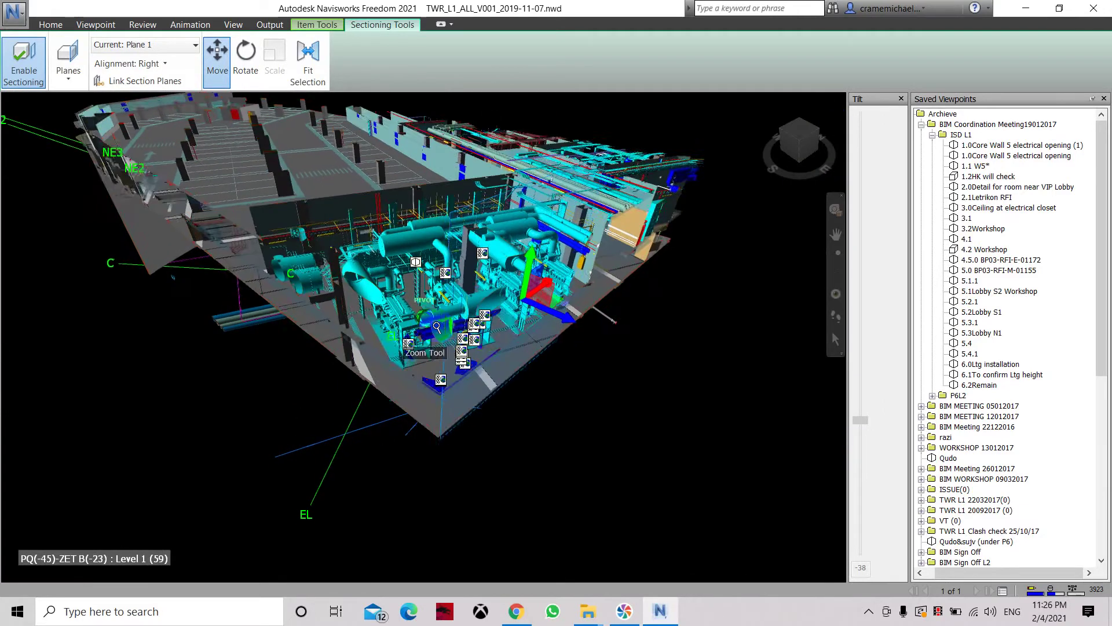
{"action": "scroll", "coordinate": [436, 326], "scroll_direction": "up", "scroll_amount": 2}
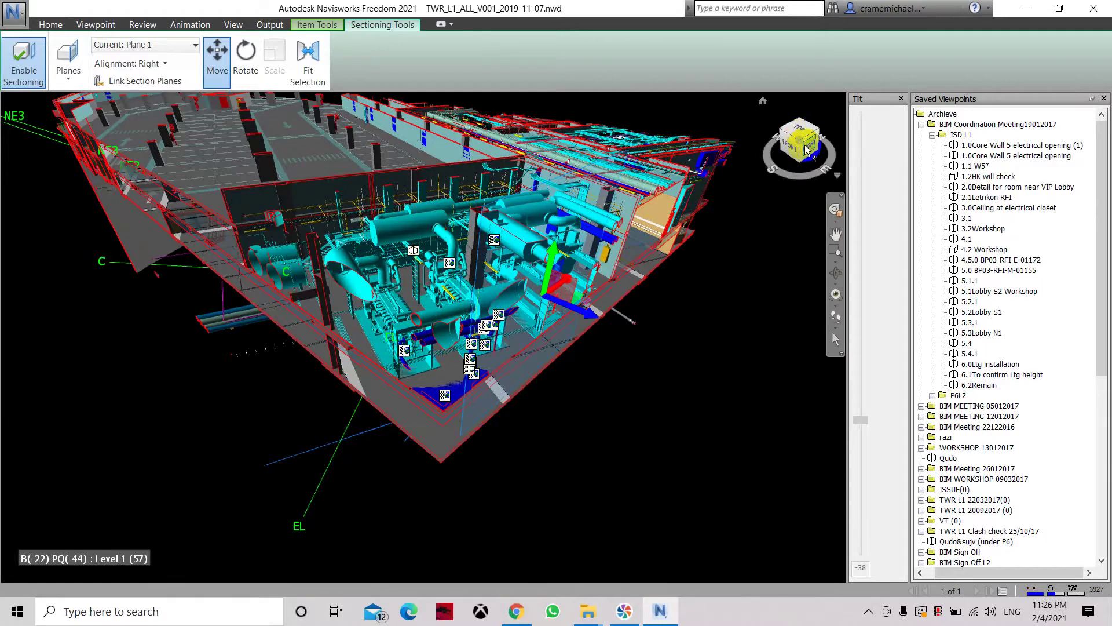
{"action": "left_click_drag", "start_coordinate": [802, 145], "coordinate": [818, 145]}
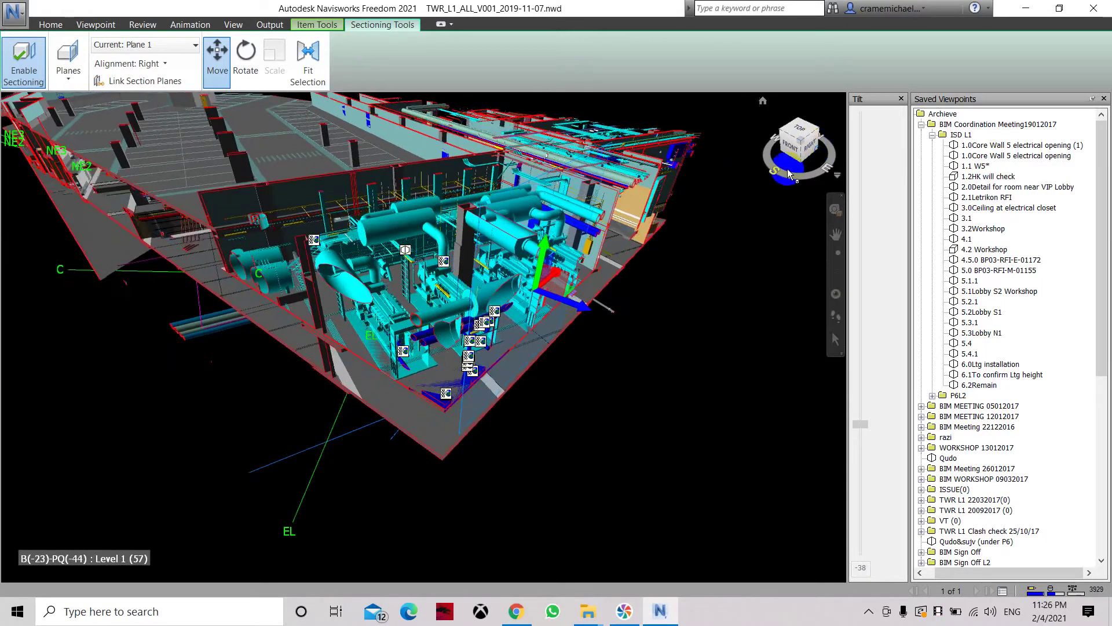
{"action": "left_click", "coordinate": [196, 46]}
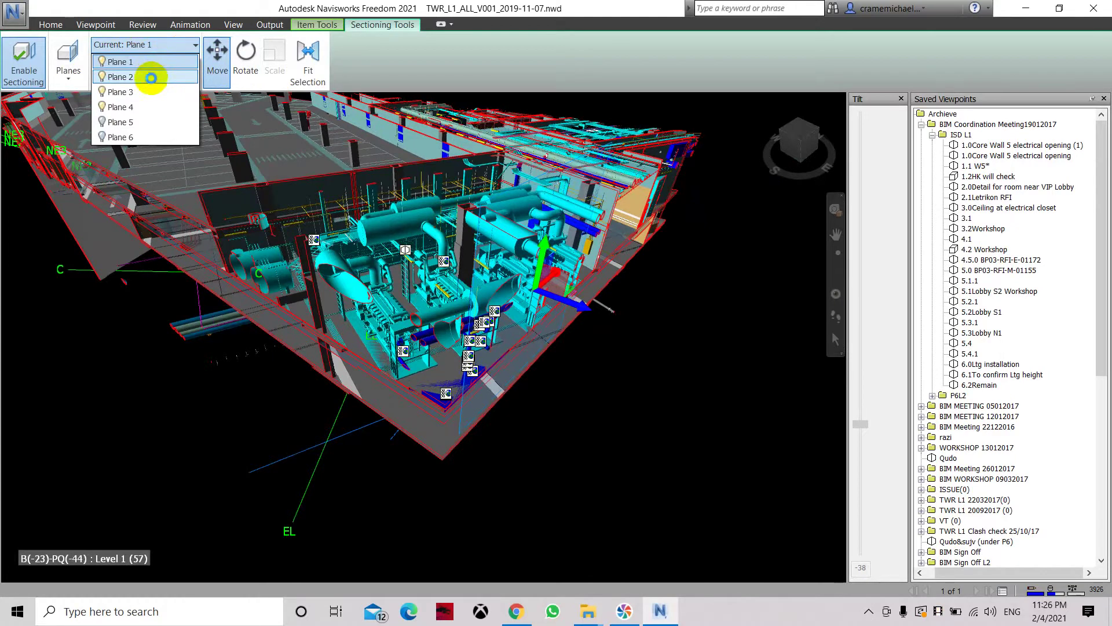
Make Plane 2 the current section plane and drag its cut upward through the plant room
{"action": "left_click", "coordinate": [152, 78]}
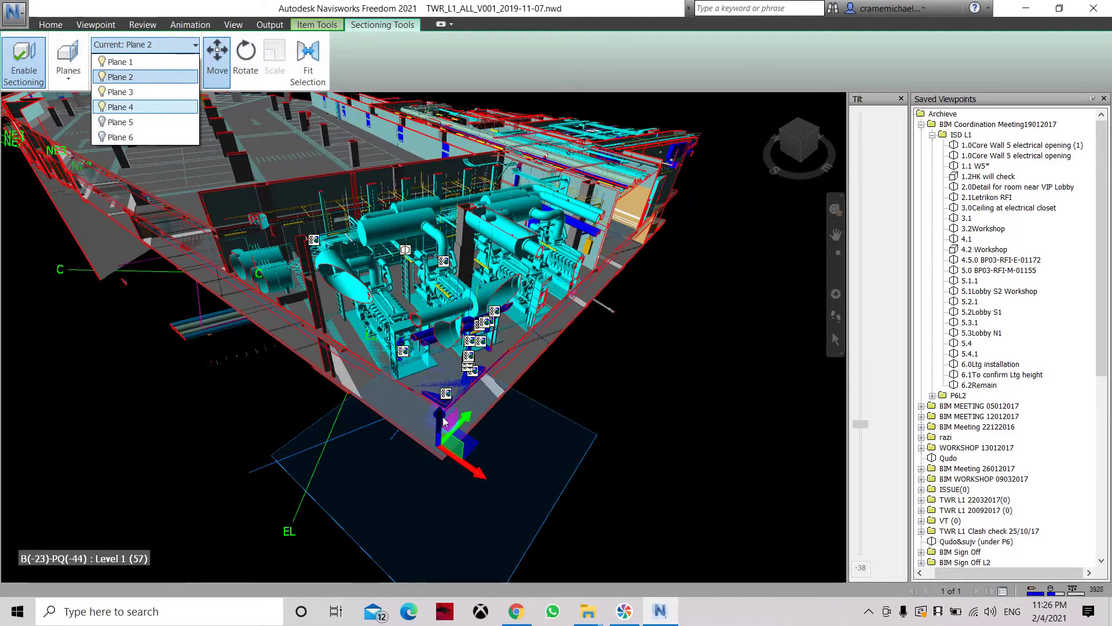
{"action": "mouse_move", "coordinate": [440, 414]}
{"action": "left_mouse_down"}
{"action": "mouse_move", "coordinate": [442, 423]}
{"action": "mouse_move", "coordinate": [454, 345]}
{"action": "mouse_move", "coordinate": [442, 414]}
{"action": "left_mouse_up"}
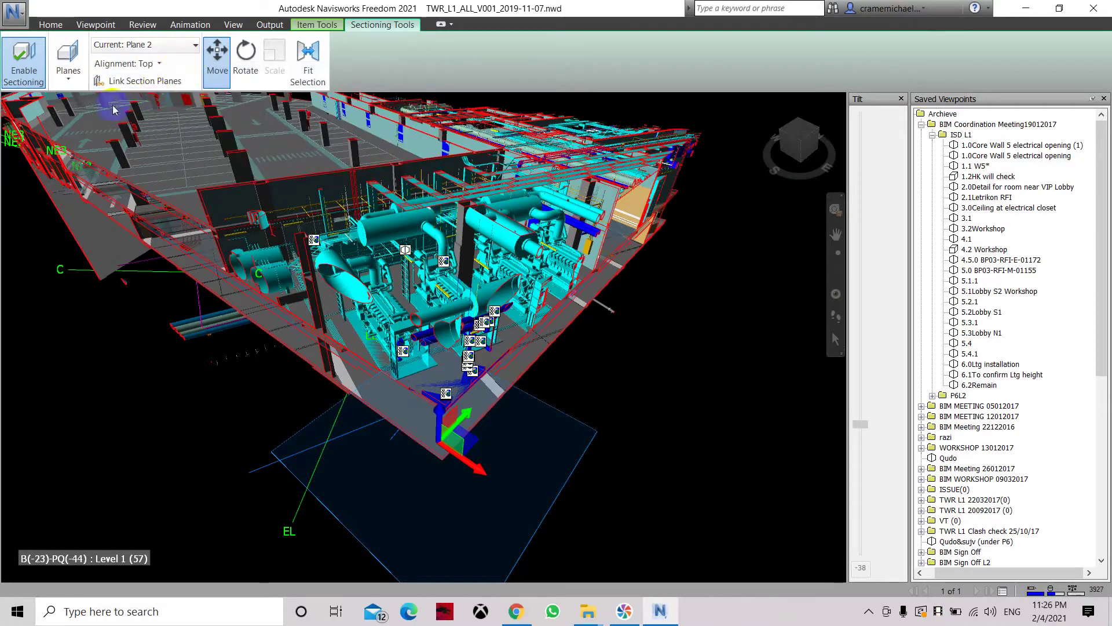
Switch sectioning from planes to a section box and shift the box to the right
{"action": "left_click", "coordinate": [67, 67]}
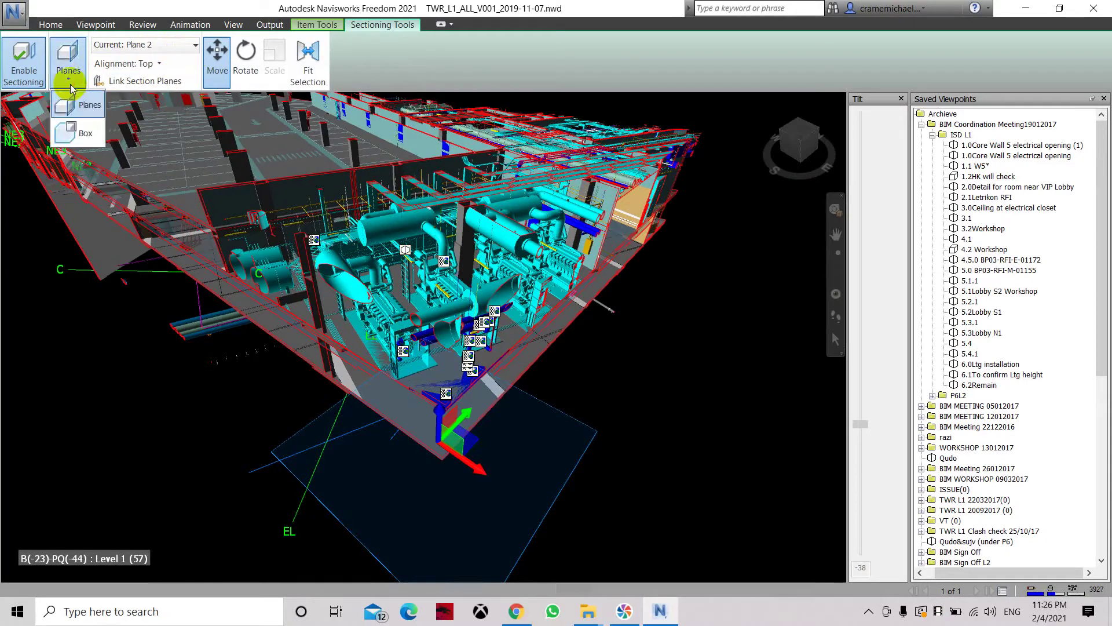
{"action": "left_click", "coordinate": [76, 130]}
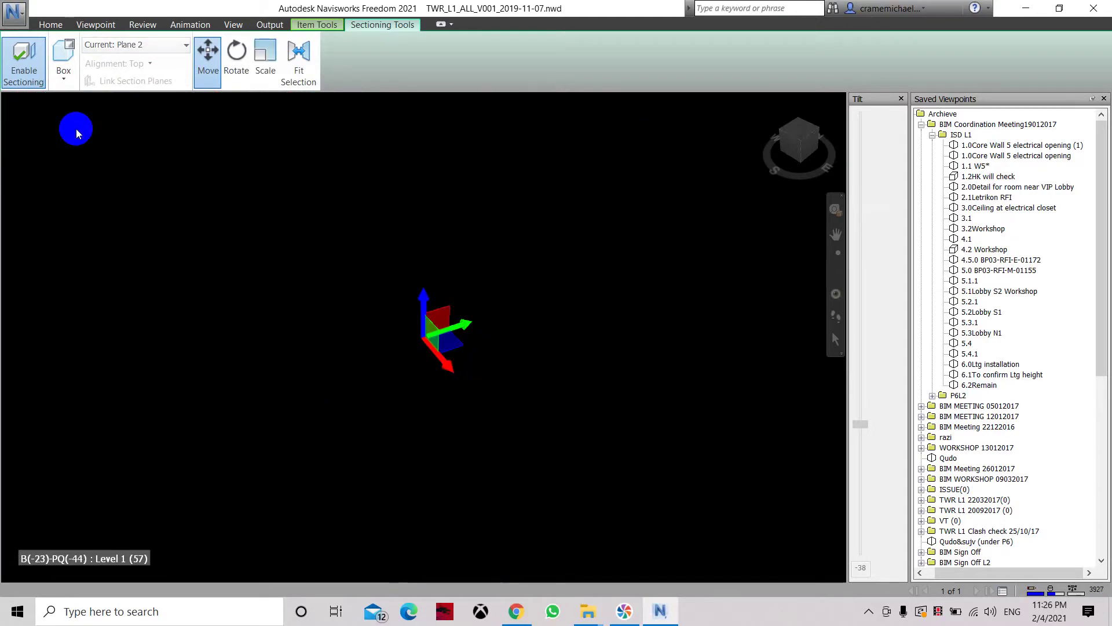
{"action": "left_click_drag", "start_coordinate": [451, 323], "coordinate": [522, 317]}
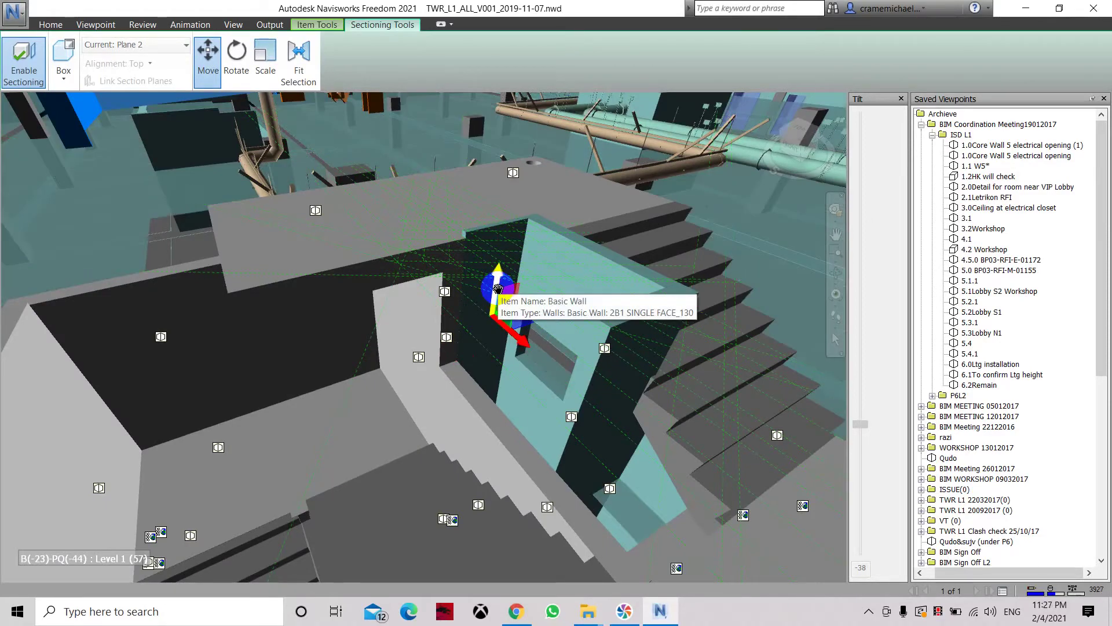
Move the section box down and to the left around the stair core, zooming out
{"action": "scroll", "coordinate": [498, 290], "scroll_direction": "down", "scroll_amount": 4}
{"action": "scroll", "coordinate": [498, 289], "scroll_direction": "down", "scroll_amount": 4}
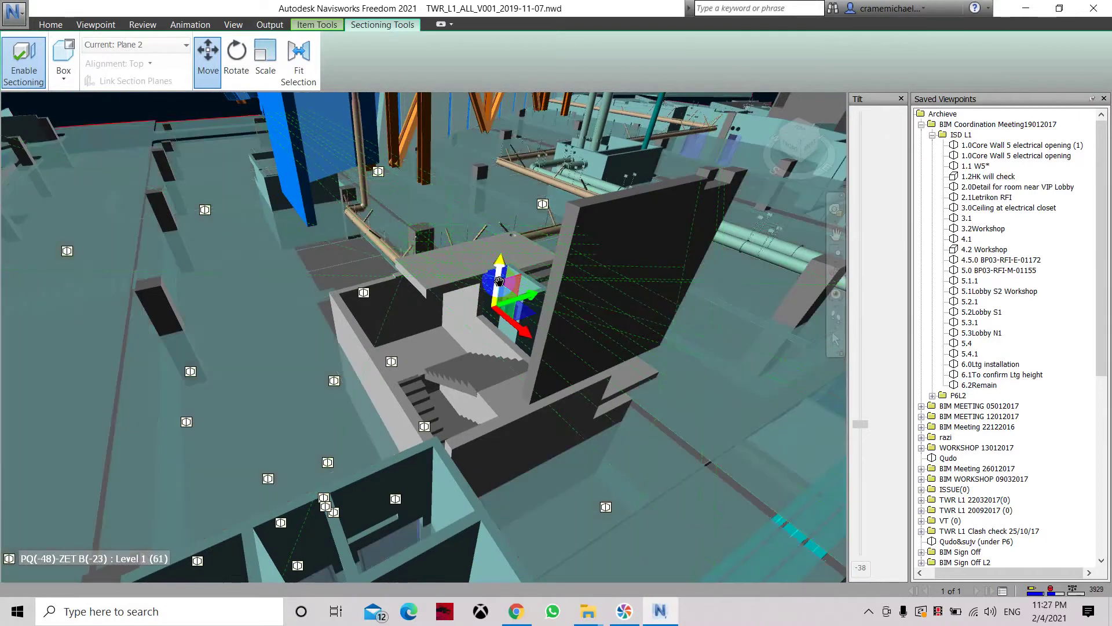
{"action": "mouse_move", "coordinate": [499, 281]}
{"action": "left_mouse_down"}
{"action": "mouse_move", "coordinate": [470, 464]}
{"action": "mouse_move", "coordinate": [498, 371]}
{"action": "mouse_move", "coordinate": [482, 285]}
{"action": "left_mouse_up"}
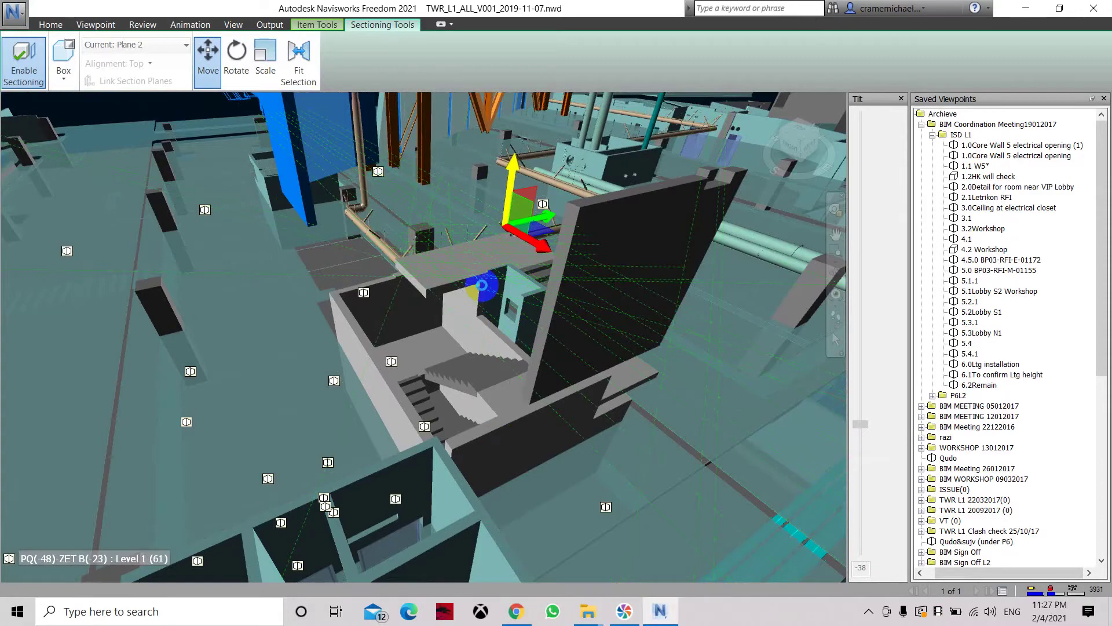
{"action": "scroll", "coordinate": [482, 285], "scroll_direction": "down", "scroll_amount": 8}
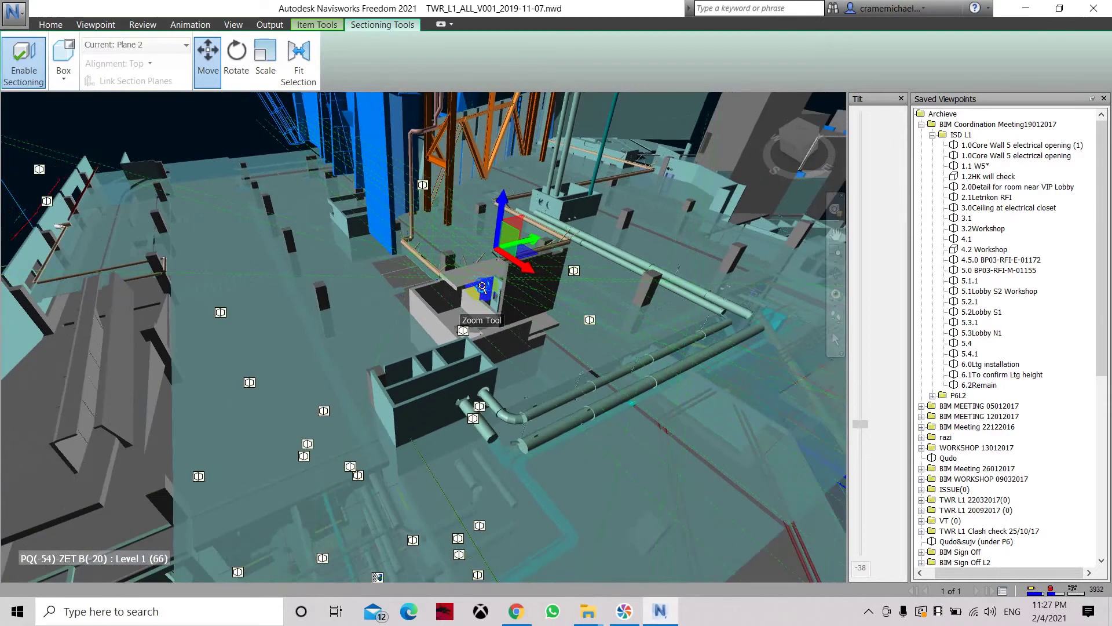
{"action": "scroll", "coordinate": [482, 286], "scroll_direction": "down", "scroll_amount": 8}
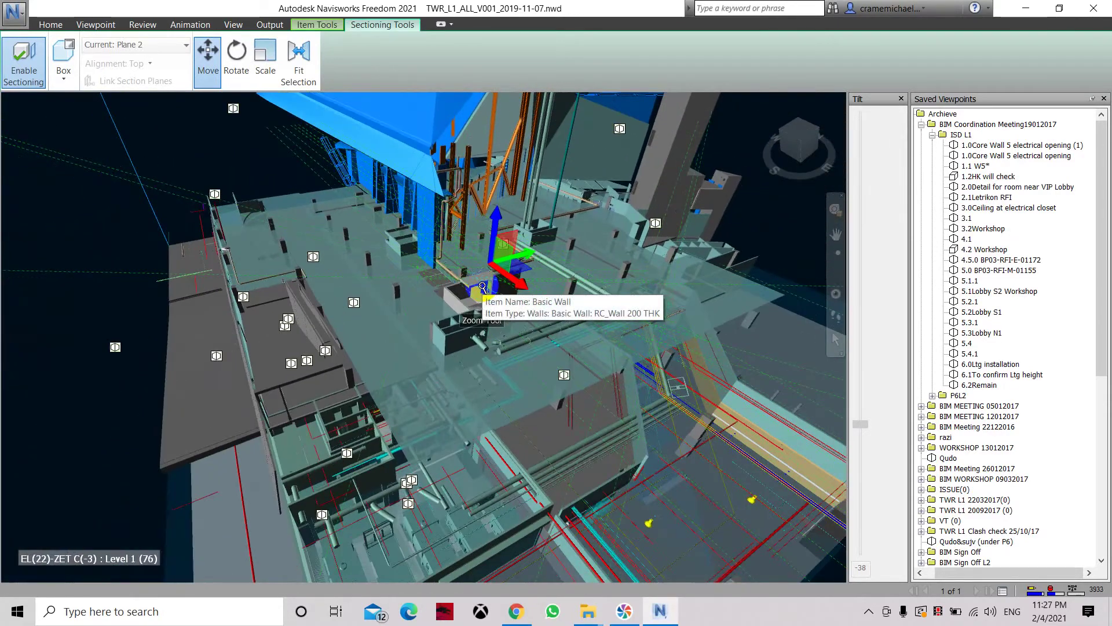
{"action": "scroll", "coordinate": [482, 286], "scroll_direction": "down", "scroll_amount": 8}
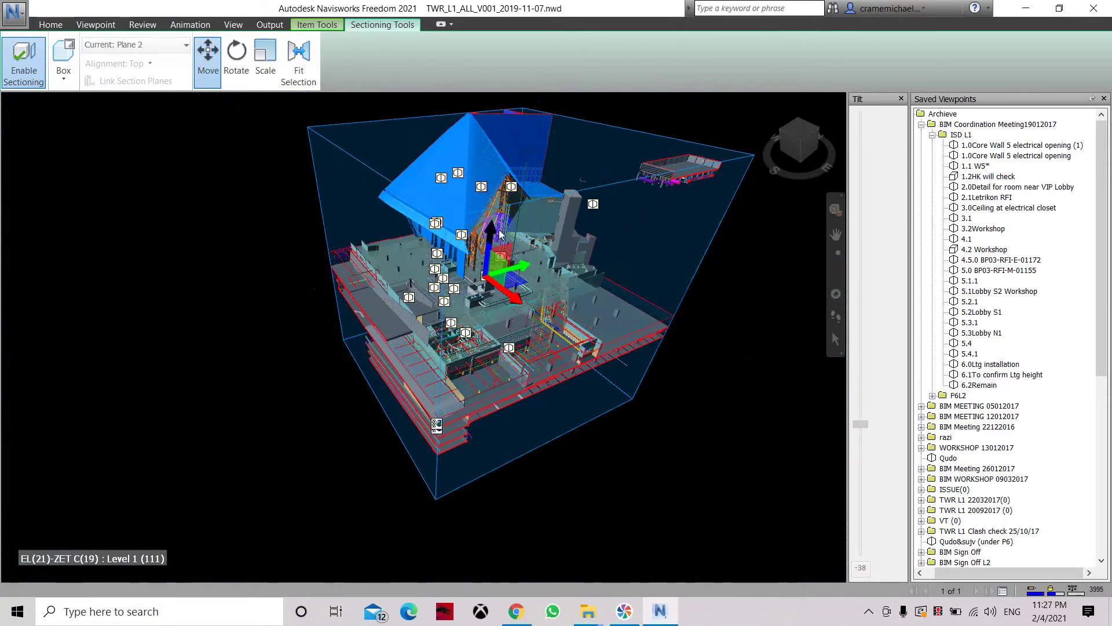
Lower the section box top into the roof and shrink the box along one axis
{"action": "left_click_drag", "start_coordinate": [491, 239], "coordinate": [482, 346]}
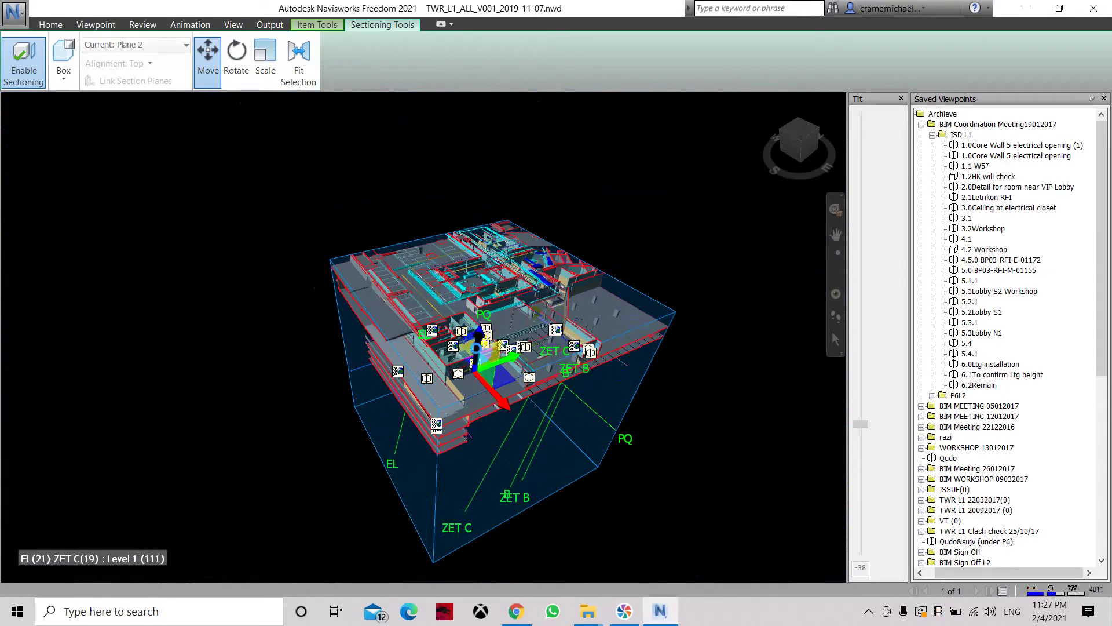
{"action": "scroll", "coordinate": [476, 348], "scroll_direction": "up", "scroll_amount": 5}
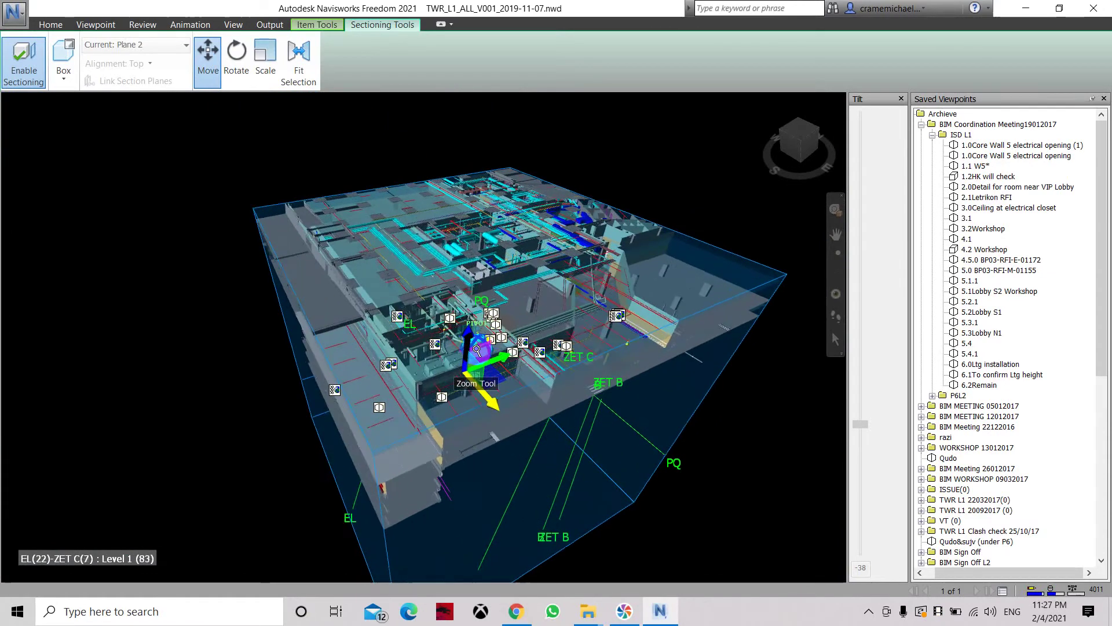
{"action": "left_click_drag", "start_coordinate": [474, 389], "coordinate": [379, 280]}
{"action": "middle_click_drag", "start_coordinate": [379, 281], "coordinate": [426, 362], "text": "shift"}
{"action": "left_click_drag", "start_coordinate": [426, 362], "coordinate": [426, 362]}
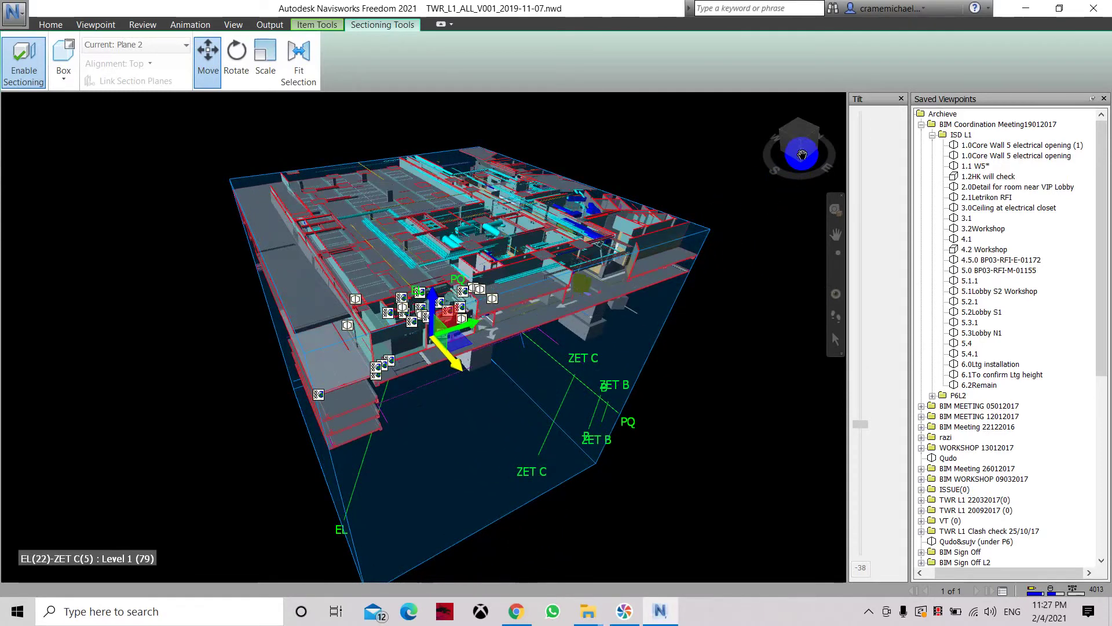
Shift the section box along the green axis and raise it to reveal the ceiling
{"action": "left_click_drag", "start_coordinate": [804, 157], "coordinate": [778, 148]}
{"action": "scroll", "coordinate": [578, 329], "scroll_direction": "up", "scroll_amount": 5}
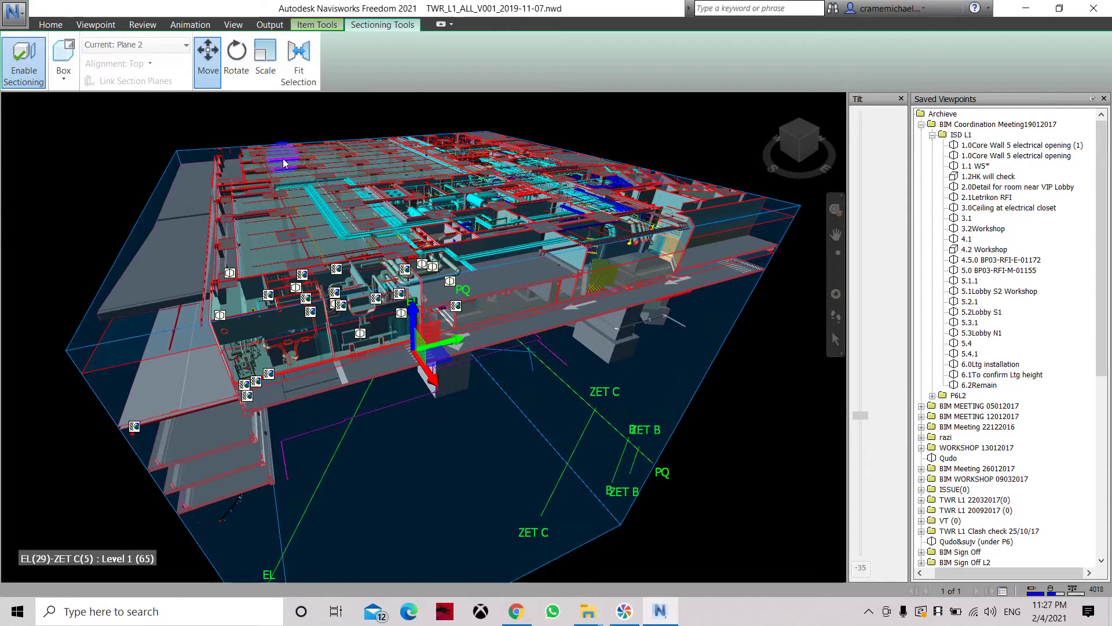
{"action": "left_click_drag", "start_coordinate": [816, 154], "coordinate": [827, 159]}
{"action": "scroll", "coordinate": [561, 284], "scroll_direction": "down", "scroll_amount": 2}
{"action": "scroll", "coordinate": [562, 285], "scroll_direction": "down", "scroll_amount": 1}
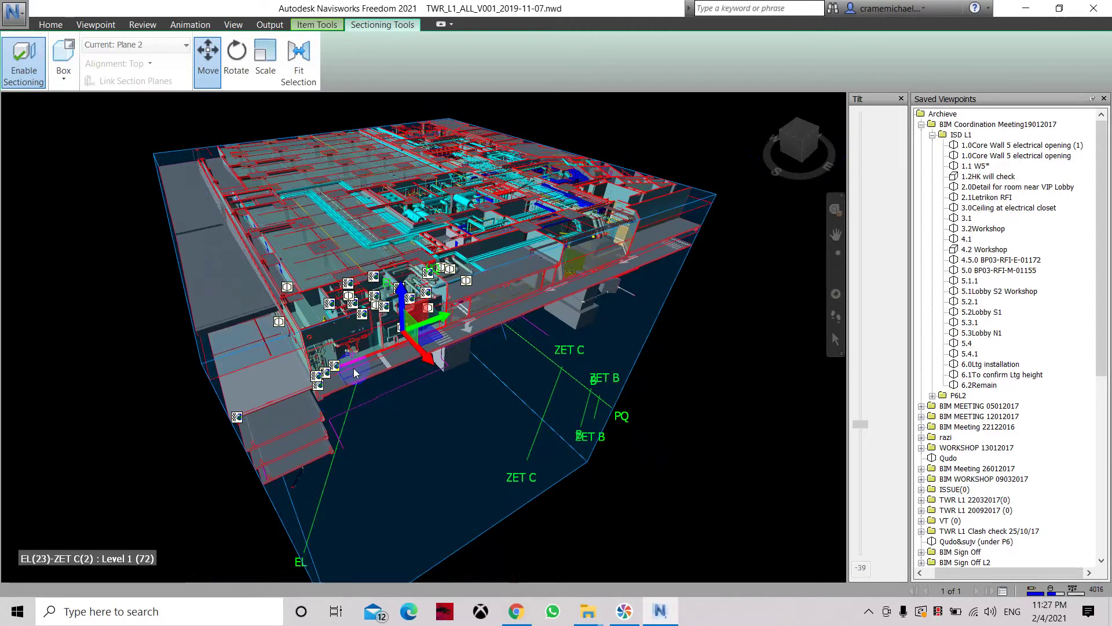
{"action": "left_click_drag", "start_coordinate": [441, 319], "coordinate": [540, 284]}
{"action": "middle_click_drag", "start_coordinate": [516, 290], "coordinate": [380, 321], "text": "shift"}
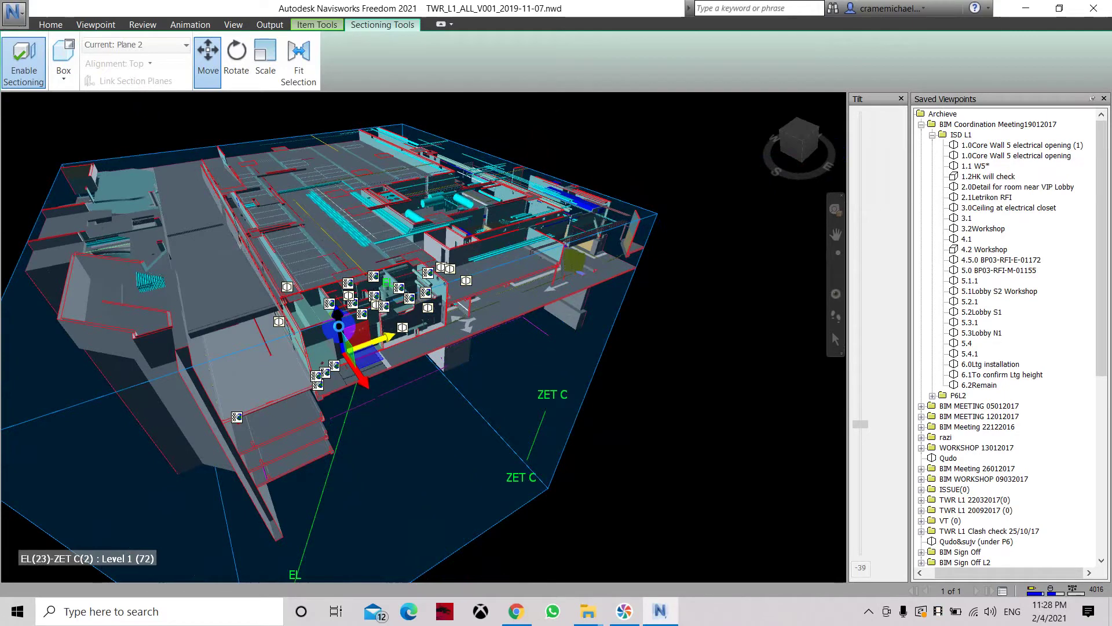
{"action": "mouse_move", "coordinate": [335, 325]}
{"action": "left_mouse_down"}
{"action": "mouse_move", "coordinate": [337, 275]}
{"action": "mouse_move", "coordinate": [341, 310]}
{"action": "left_mouse_up"}
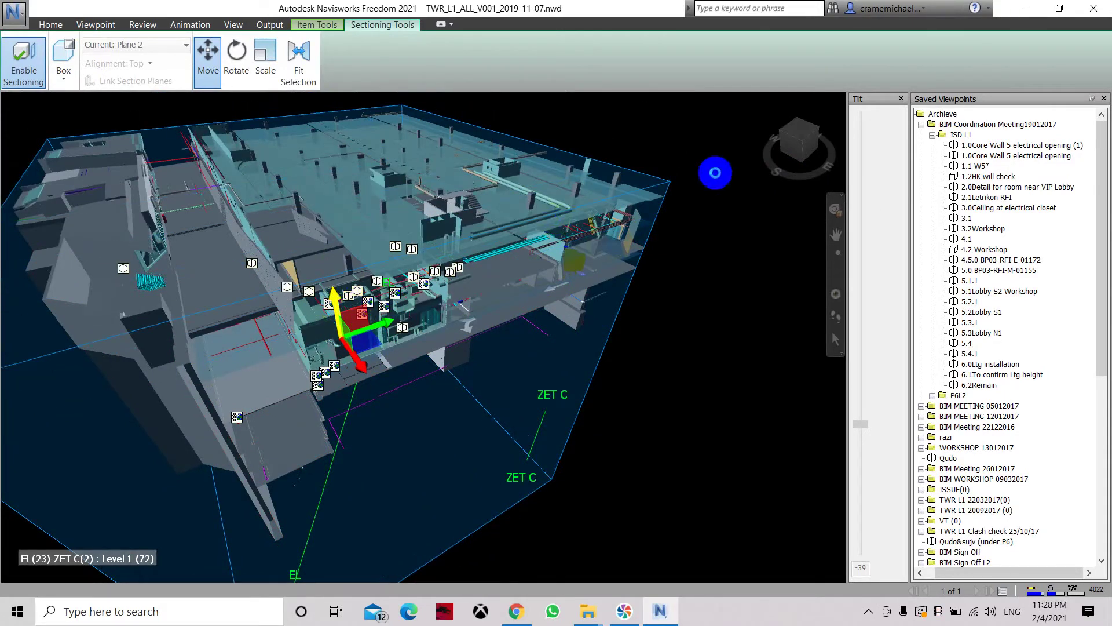
{"action": "scroll", "coordinate": [715, 174], "scroll_direction": "down", "scroll_amount": 1}
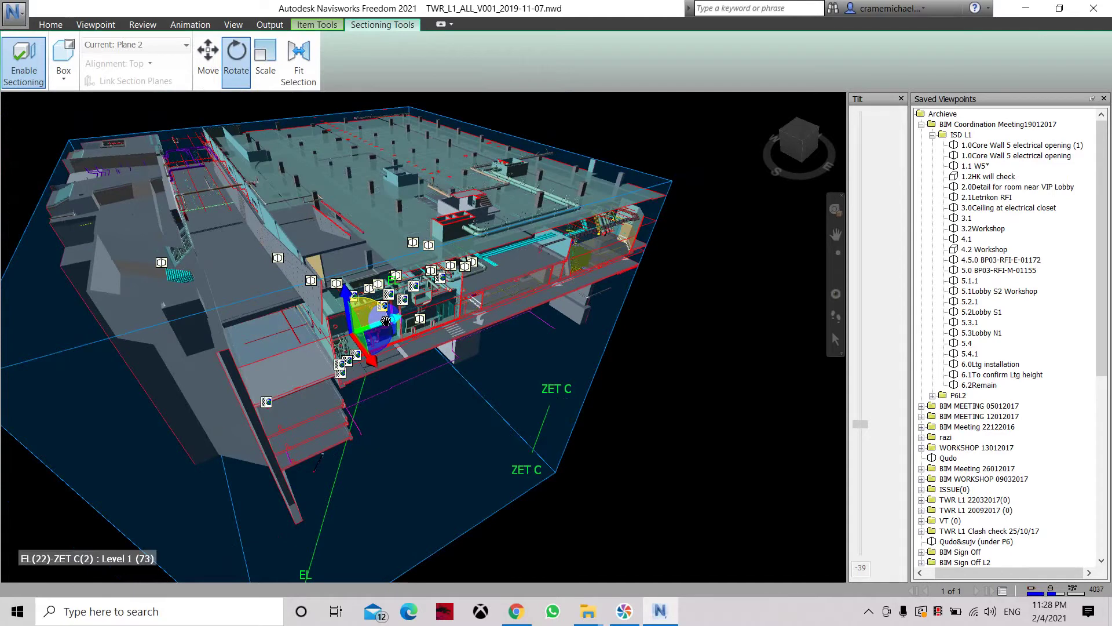
Tilt the section box with the Rotate gizmo for an angled cut, then switch to Scale
{"action": "mouse_move", "coordinate": [377, 312]}
{"action": "left_mouse_down"}
{"action": "mouse_move", "coordinate": [386, 325]}
{"action": "mouse_move", "coordinate": [354, 312]}
{"action": "mouse_move", "coordinate": [384, 304]}
{"action": "left_mouse_up"}
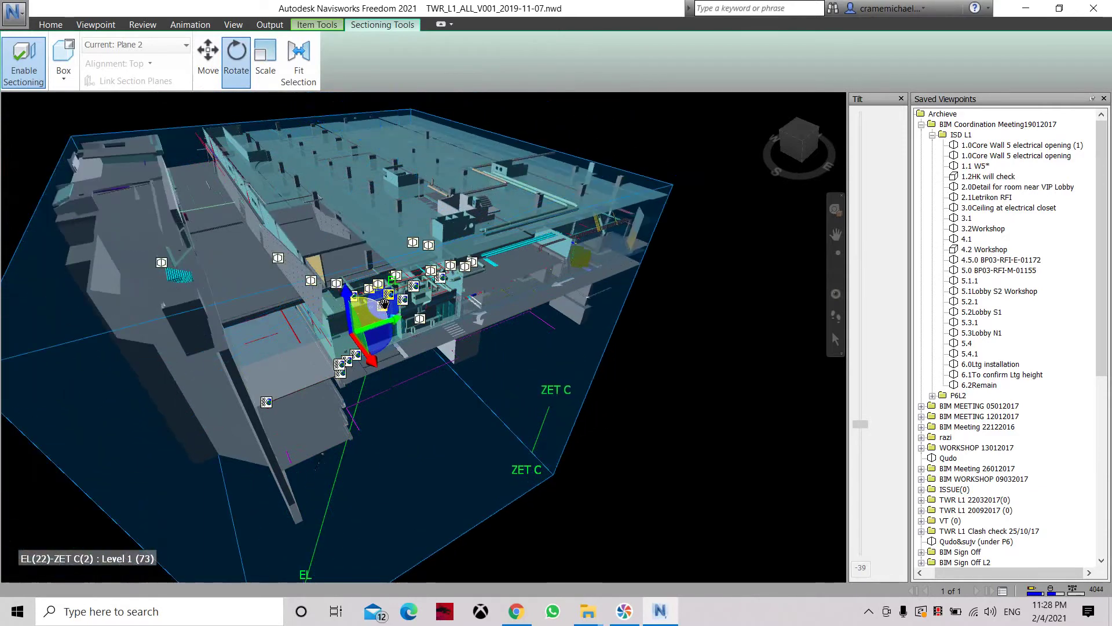
{"action": "left_click_drag", "start_coordinate": [362, 354], "coordinate": [360, 328]}
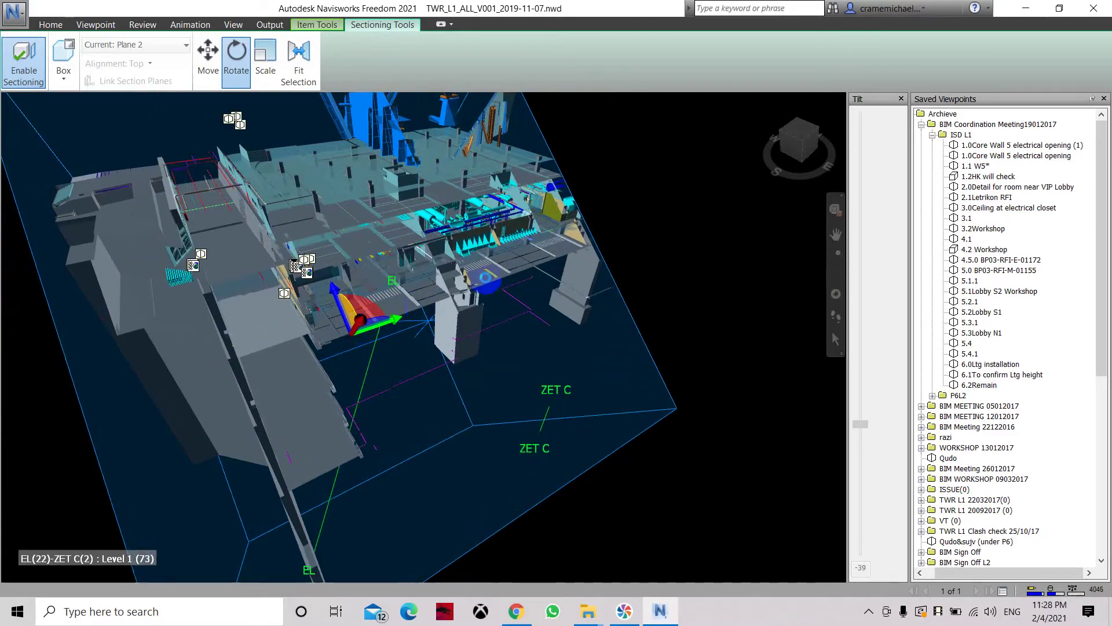
{"action": "scroll", "coordinate": [486, 275], "scroll_direction": "up", "scroll_amount": 3}
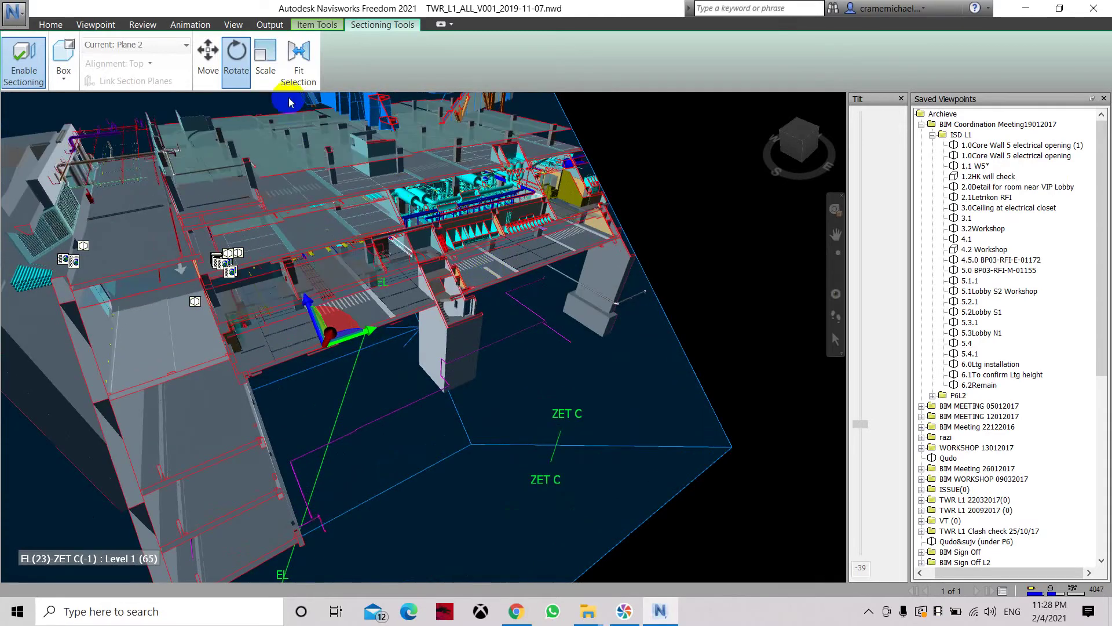
{"action": "left_click", "coordinate": [269, 59]}
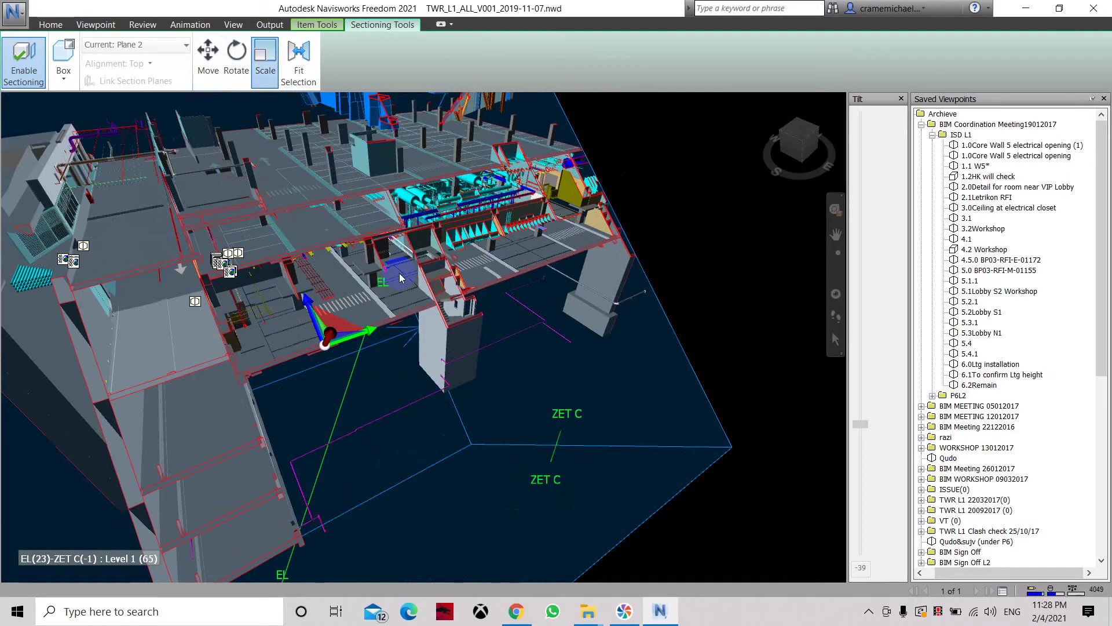
Enlarge the section box with the Scale gizmo, fit it to the selection, and inspect from below
{"action": "left_click_drag", "start_coordinate": [369, 330], "coordinate": [415, 296]}
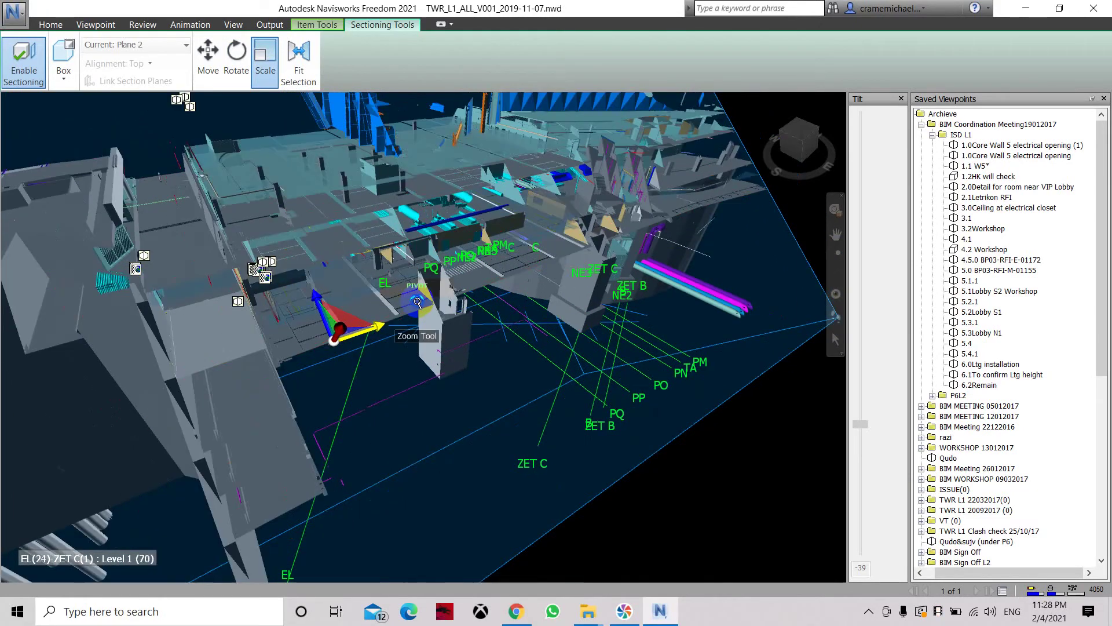
{"action": "left_click", "coordinate": [299, 58]}
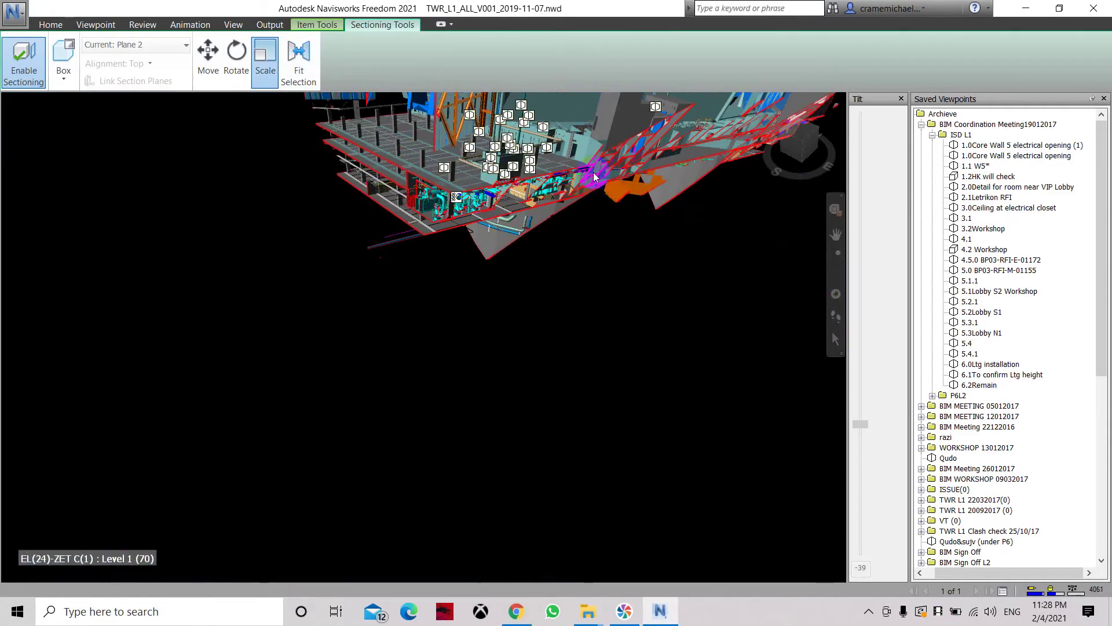
{"action": "scroll", "coordinate": [601, 174], "scroll_direction": "up", "scroll_amount": 2}
{"action": "scroll", "coordinate": [609, 171], "scroll_direction": "up", "scroll_amount": 2}
{"action": "mouse_move", "coordinate": [585, 261]}
{"action": "middle_mouse_down", "text": "shift"}
{"action": "mouse_move", "coordinate": [544, 340]}
{"action": "mouse_move", "coordinate": [501, 290]}
{"action": "mouse_move", "coordinate": [591, 261]}
{"action": "middle_mouse_up", "text": "shift"}
{"action": "left_click_drag", "start_coordinate": [801, 146], "coordinate": [778, 110]}
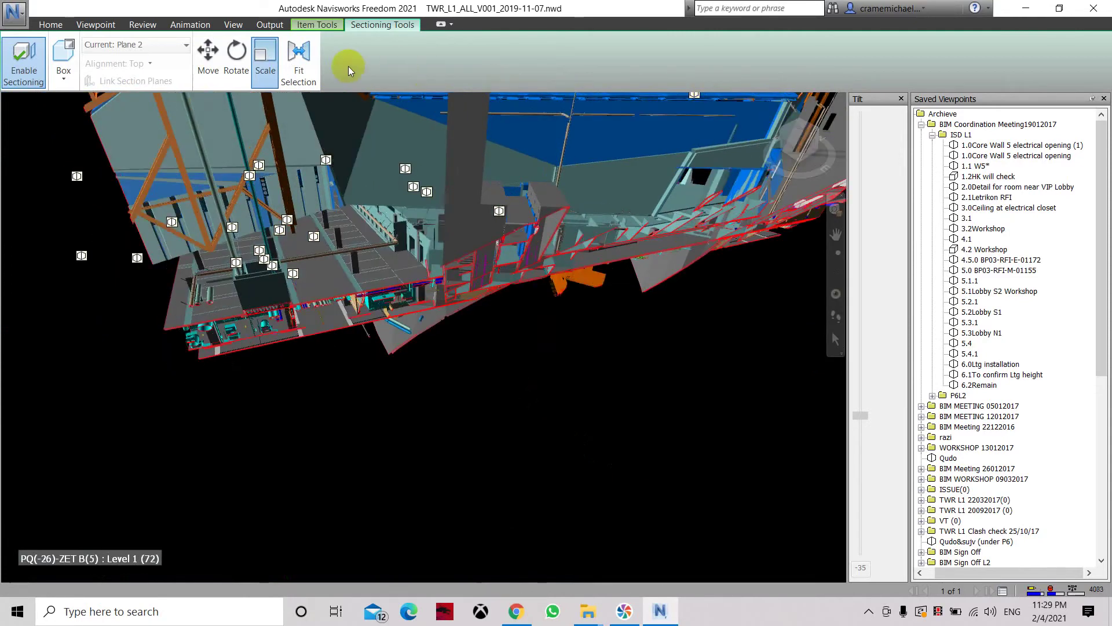